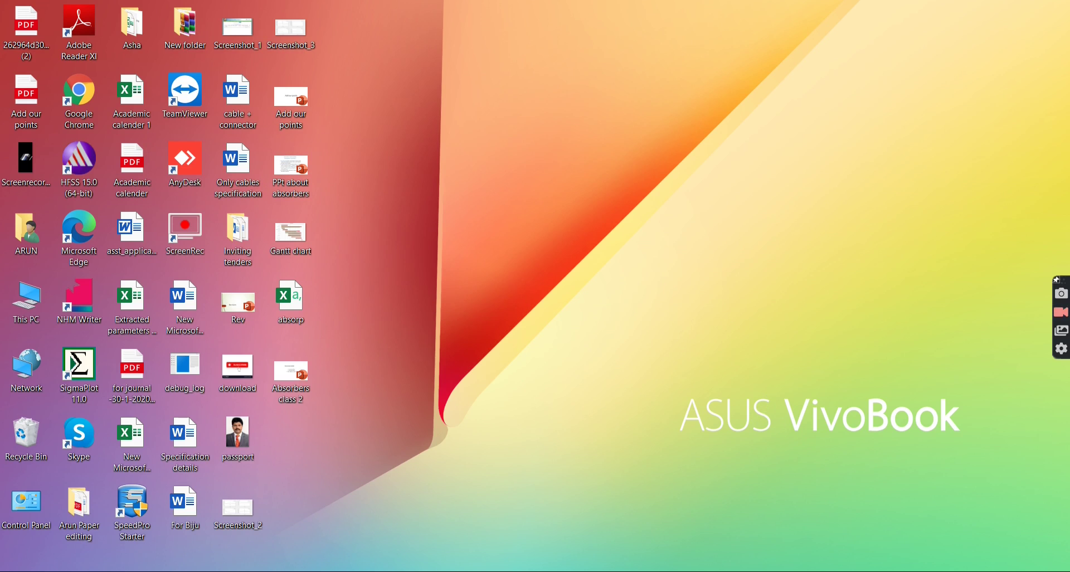
Browse to the Crack folder in CST.Studio.Suite.2017 sp1 on DATAS (E:) and bring up Read Me's Open with choices.
key("super+e")
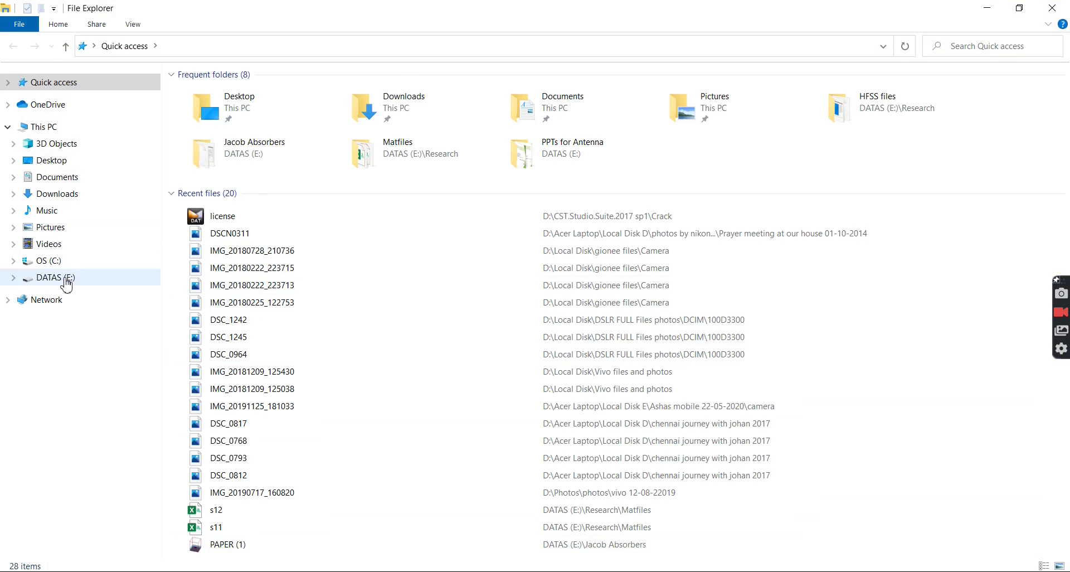
left_click(65, 278)
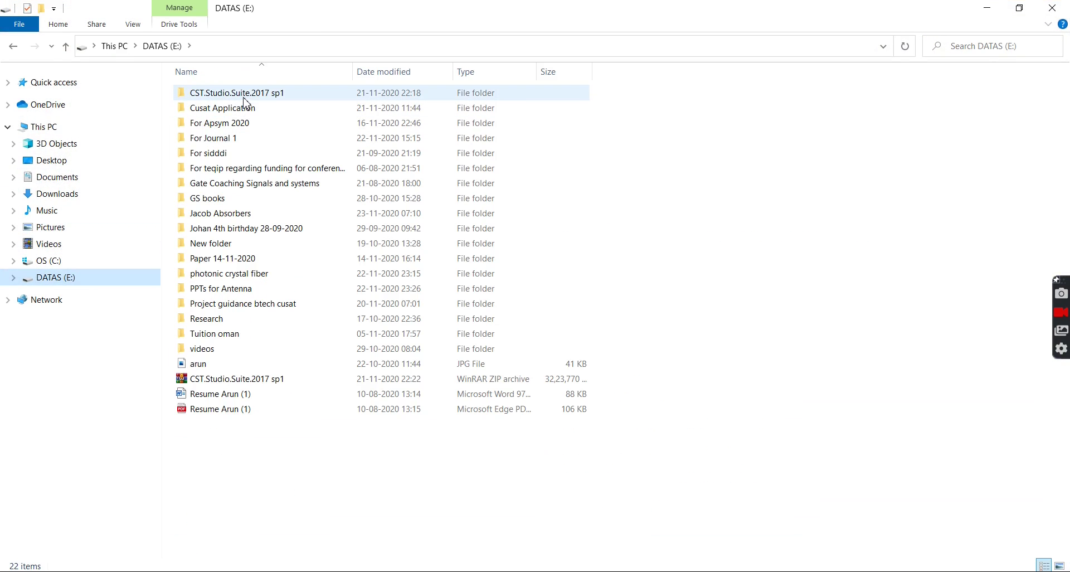
mouse_move(236, 92)
double_click(274, 99)
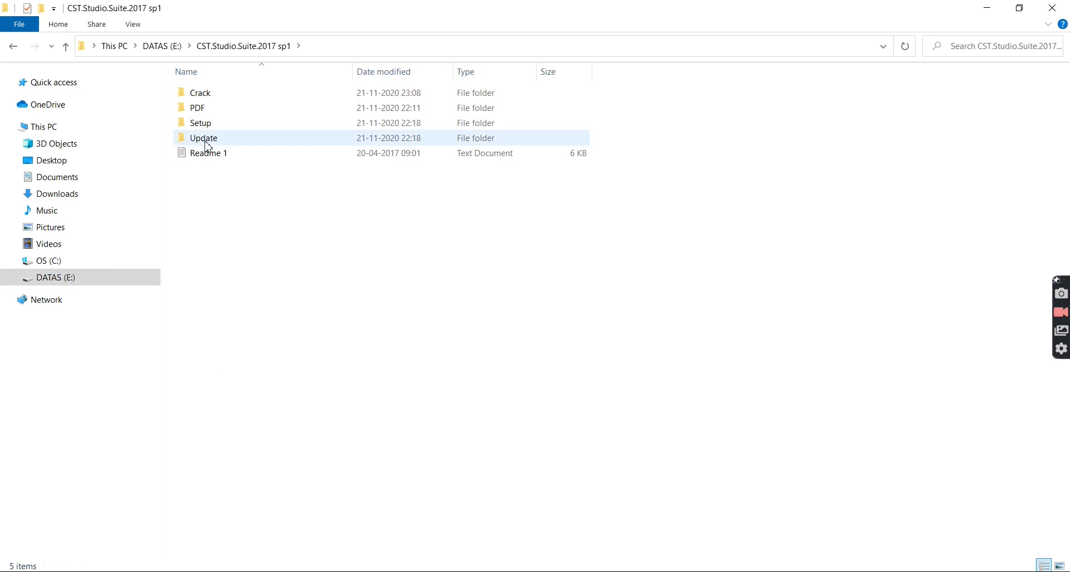
double_click(218, 96)
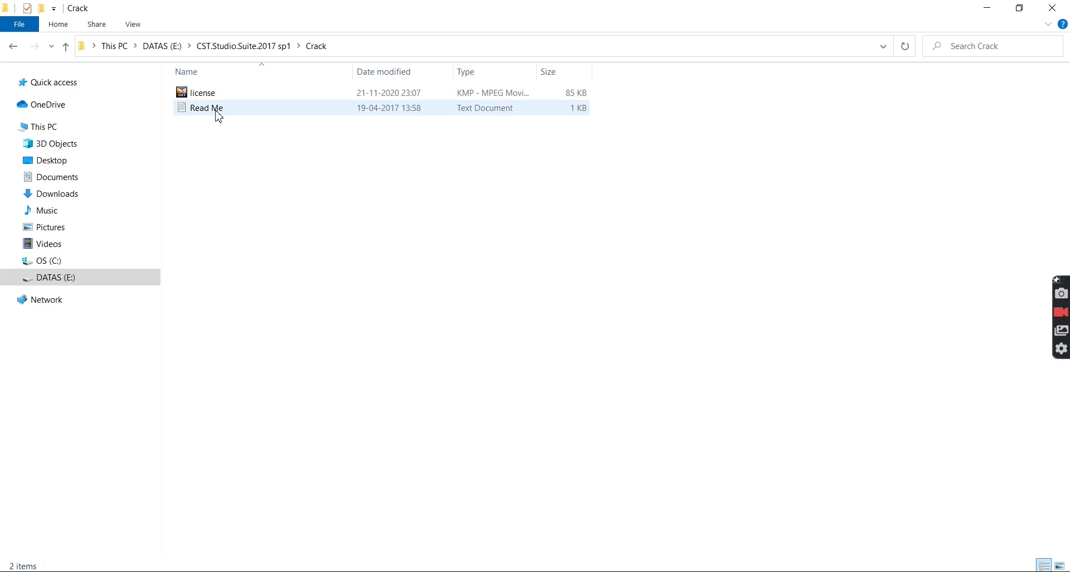
right_click(218, 111)
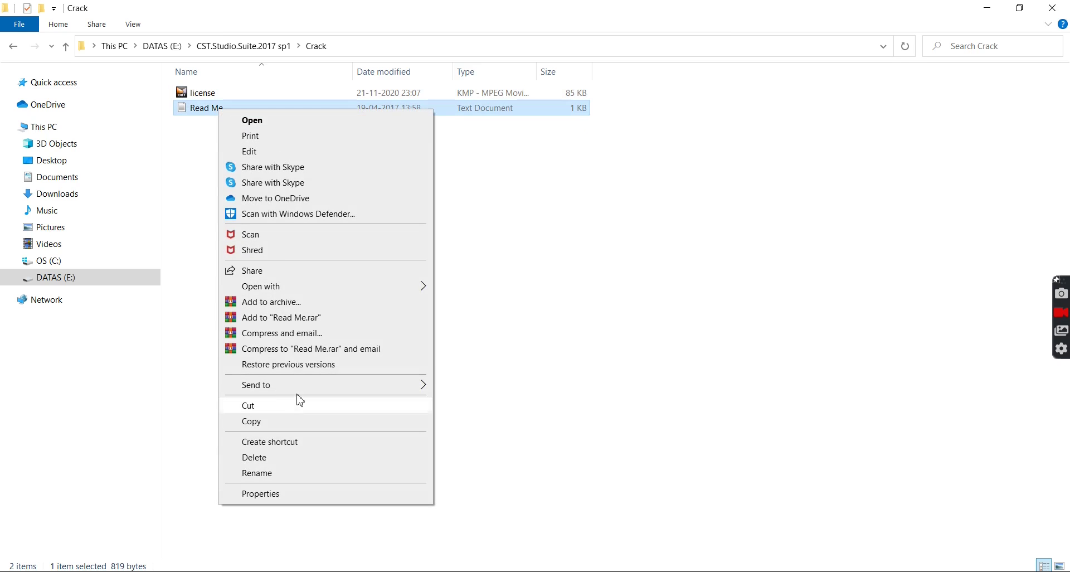
Open Read Me in Notepad and highlight steps 2–4: run installer, CST Update Manager, tablet.
mouse_move(260, 286)
left_click(463, 303)
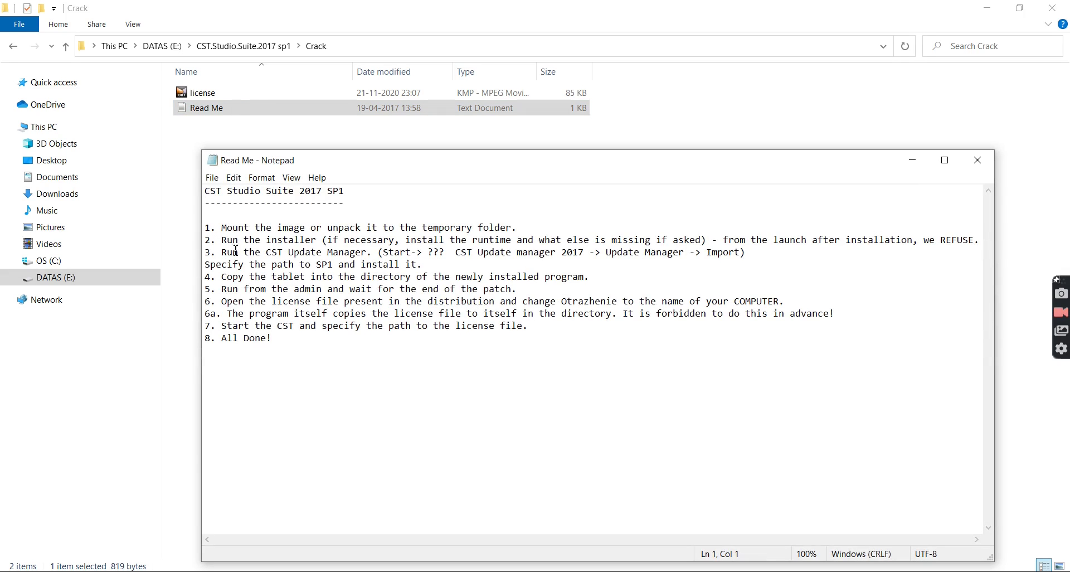
left_click_drag(218, 240, 321, 241)
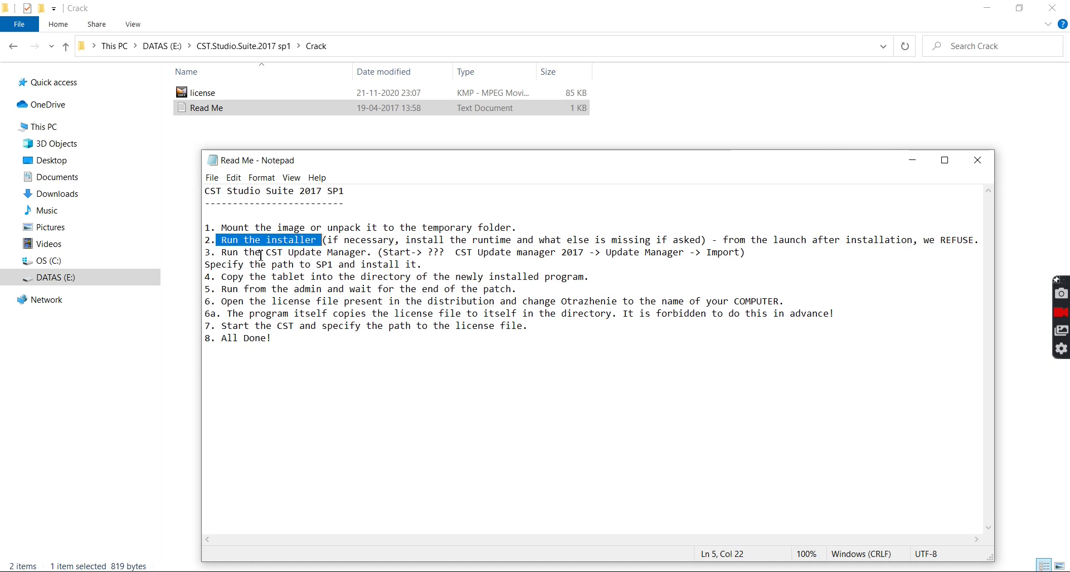
mouse_move(267, 252)
left_mouse_down()
mouse_move(350, 254)
mouse_move(310, 265)
mouse_move(335, 265)
left_mouse_up()
left_click_drag(422, 264, 360, 264)
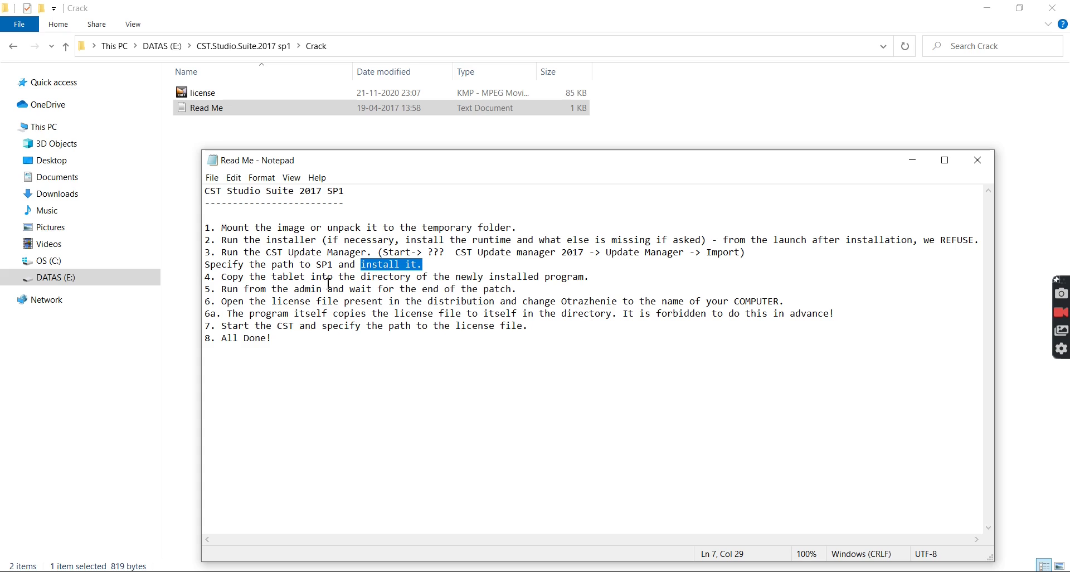
left_click_drag(265, 281, 311, 279)
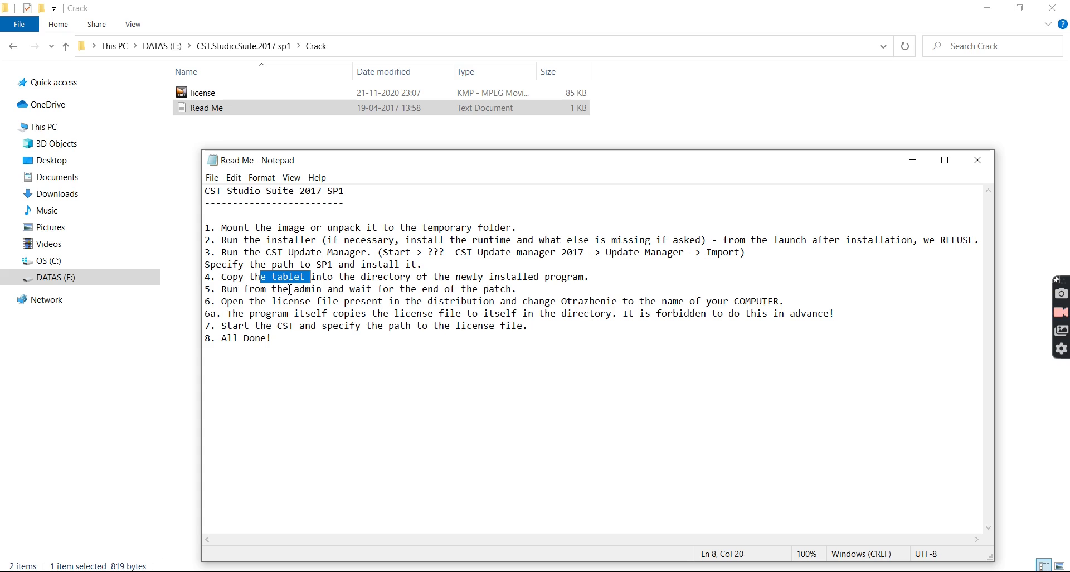
left_click_drag(405, 277, 552, 278)
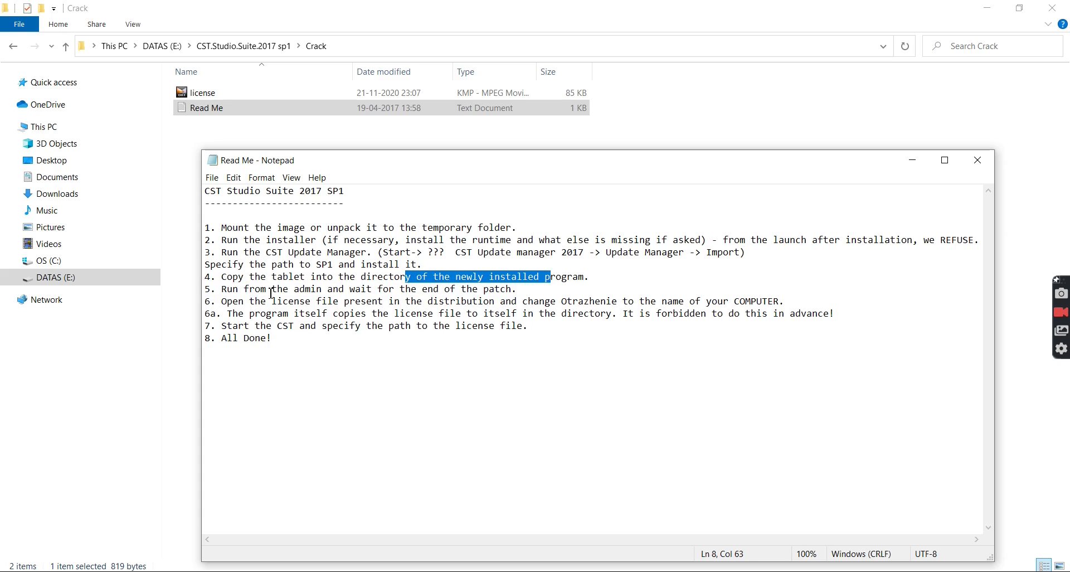
Highlight the admin and license-file steps, re-mark installer and license, then close Read Me.
left_click_drag(267, 290, 369, 290)
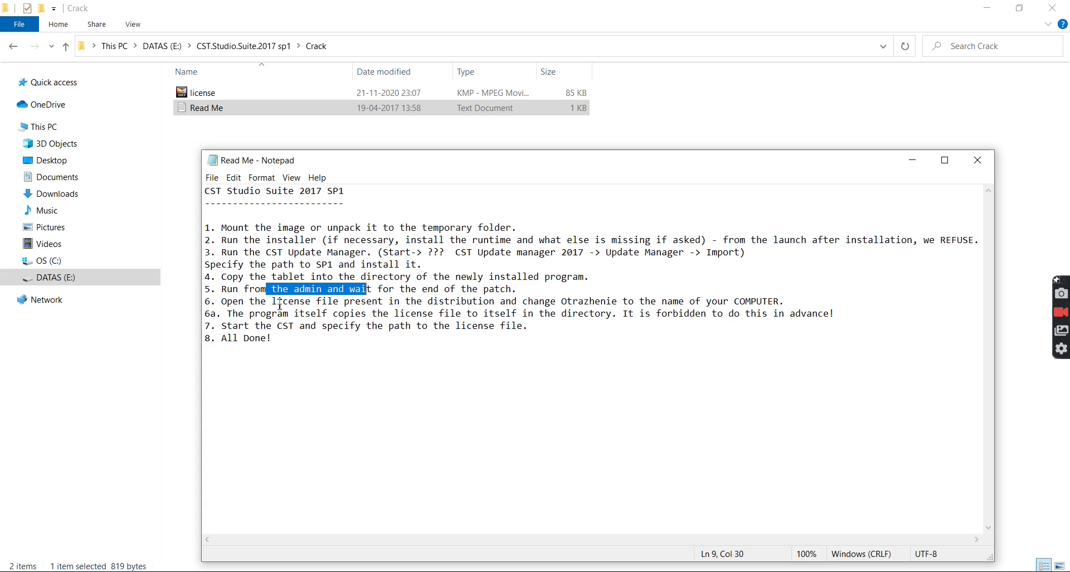
left_click_drag(280, 304, 389, 308)
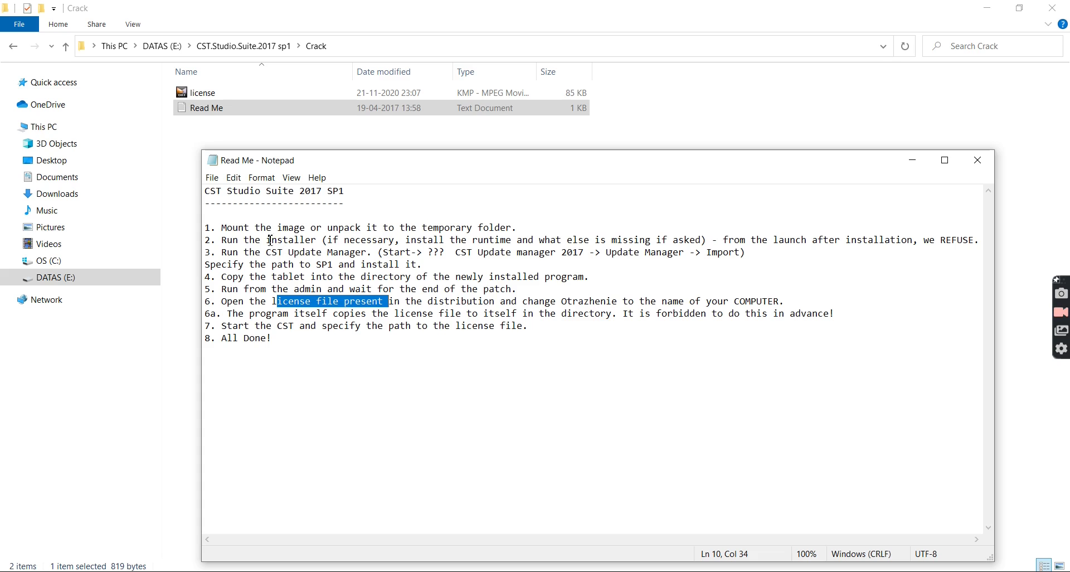
left_click(268, 240)
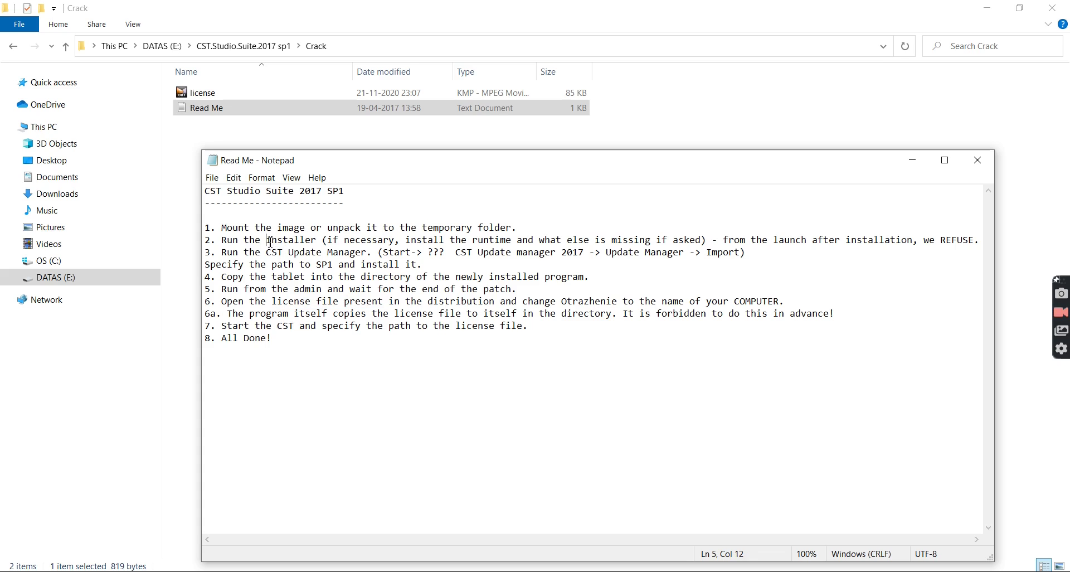
mouse_move(270, 241)
left_mouse_down()
mouse_move(334, 238)
mouse_move(372, 254)
left_mouse_up()
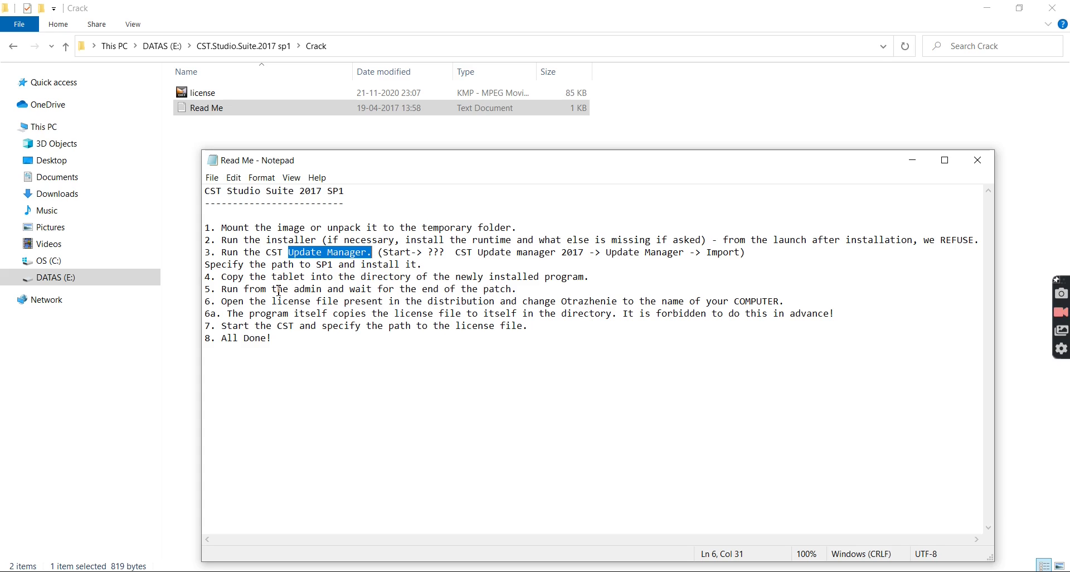
left_click_drag(272, 301, 311, 303)
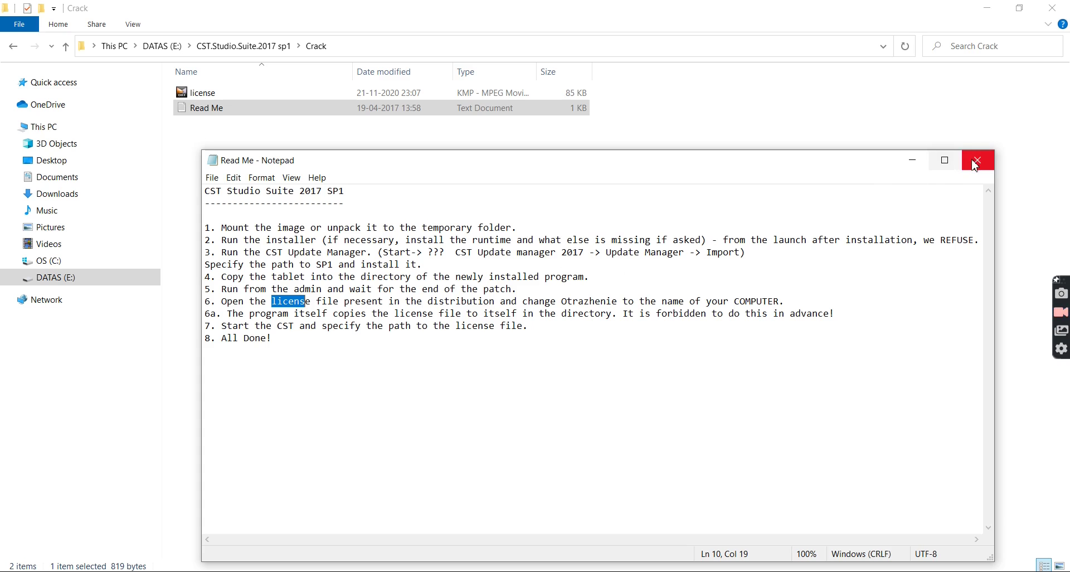
left_click(977, 160)
Open the license file in Notepad, inspect its SERVER name DESKTOP-OF5KUEL, then close it and minimize Explorer.
left_click(274, 95)
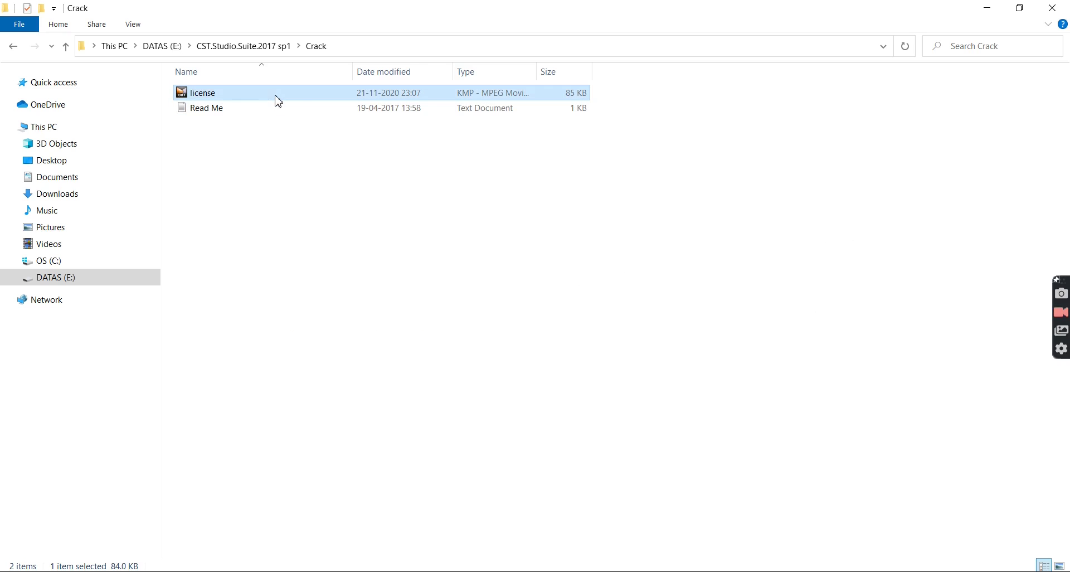
right_click(275, 95)
mouse_move(368, 272)
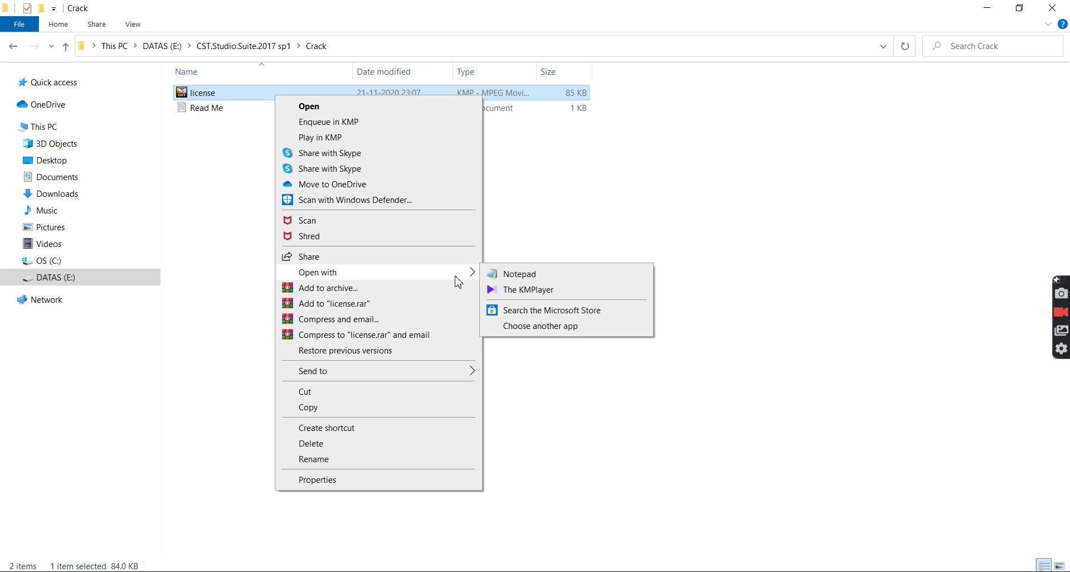
left_click(519, 273)
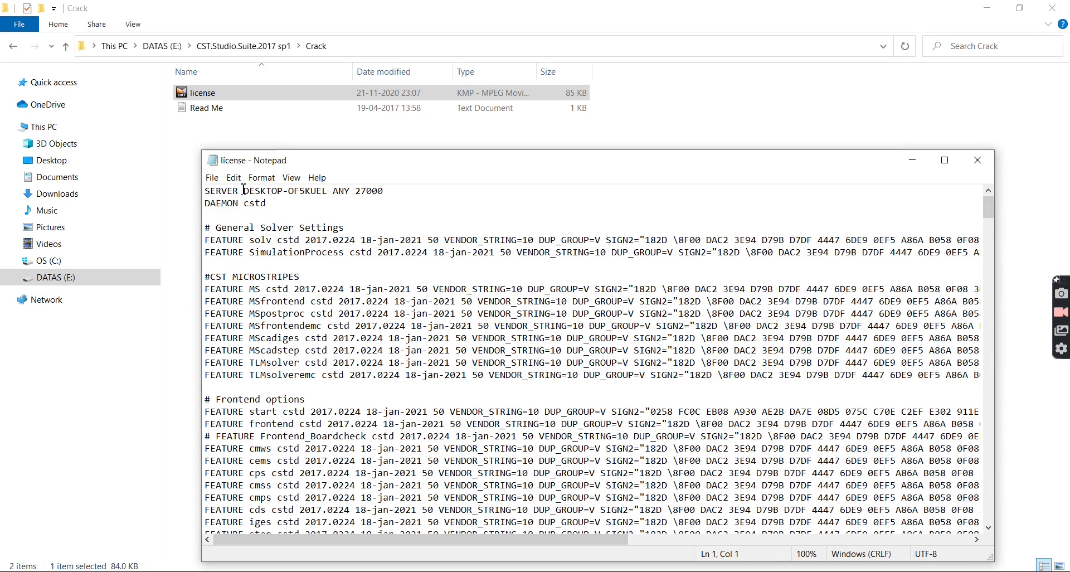
left_click_drag(248, 190, 328, 193)
left_click_drag(288, 190, 329, 191)
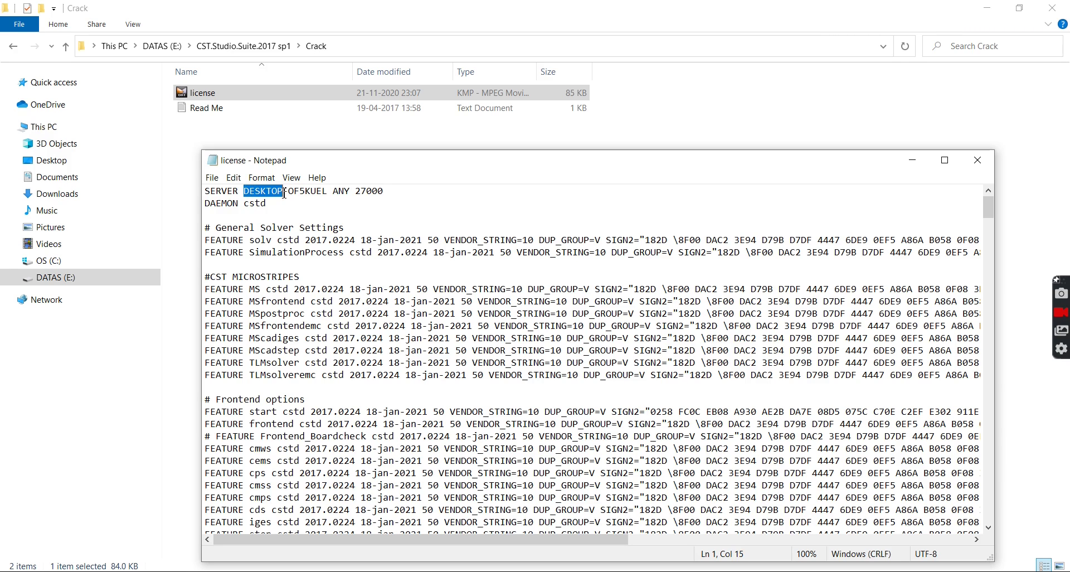
left_click_drag(245, 192, 283, 191)
left_click(246, 192)
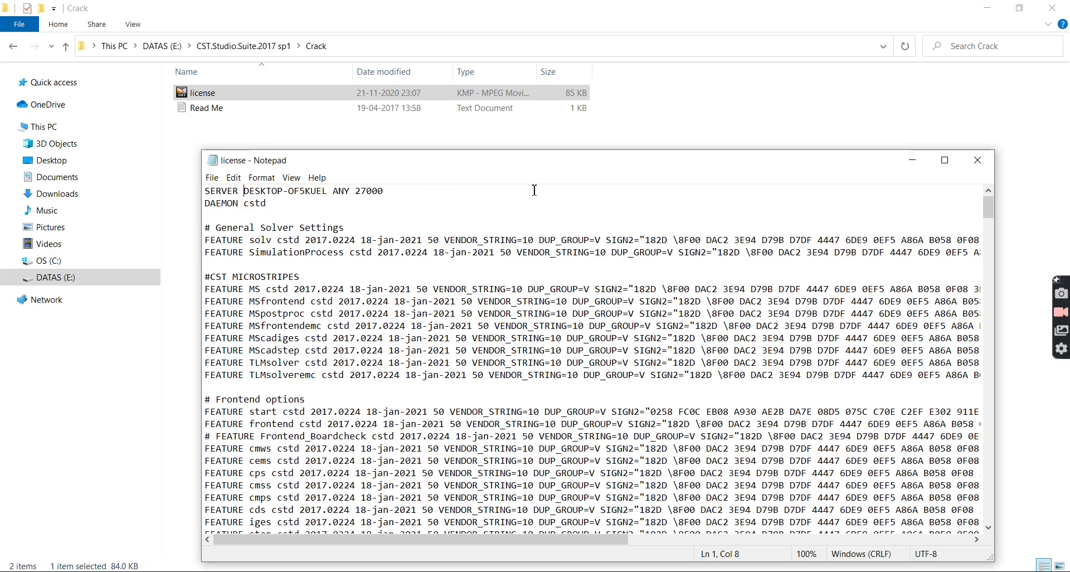
left_click(972, 162)
left_click(983, 8)
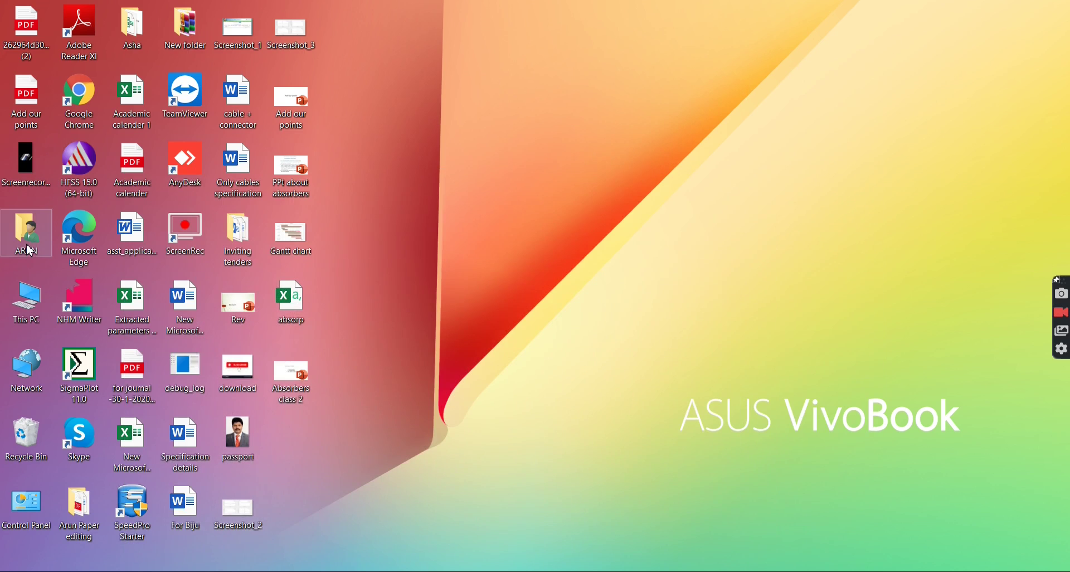
Read the computer name LAPTOP-VNQO2ANV in This PC's System properties, then return to the license file.
right_click(22, 302)
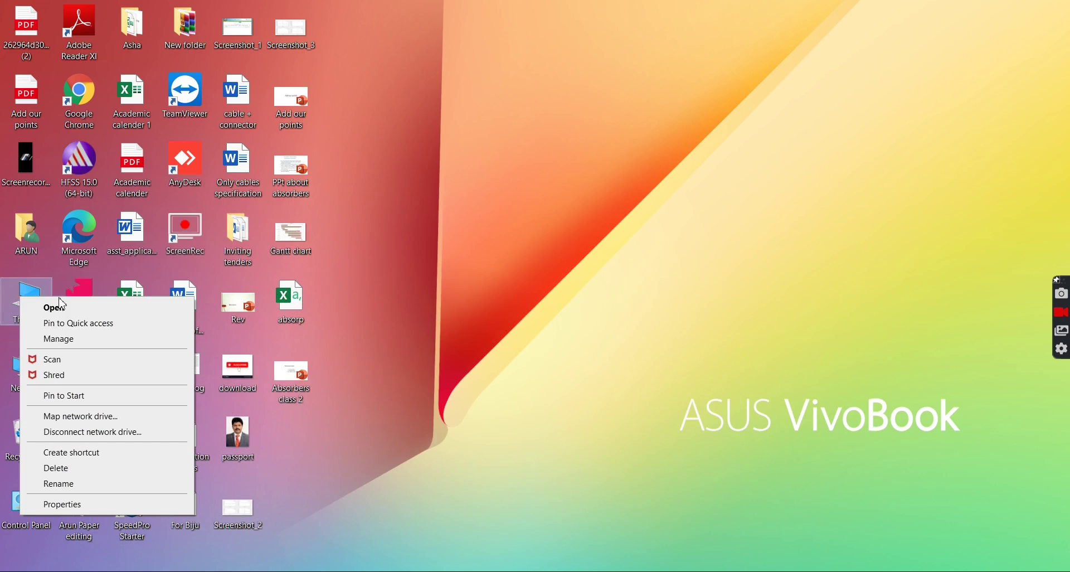
left_click(76, 507)
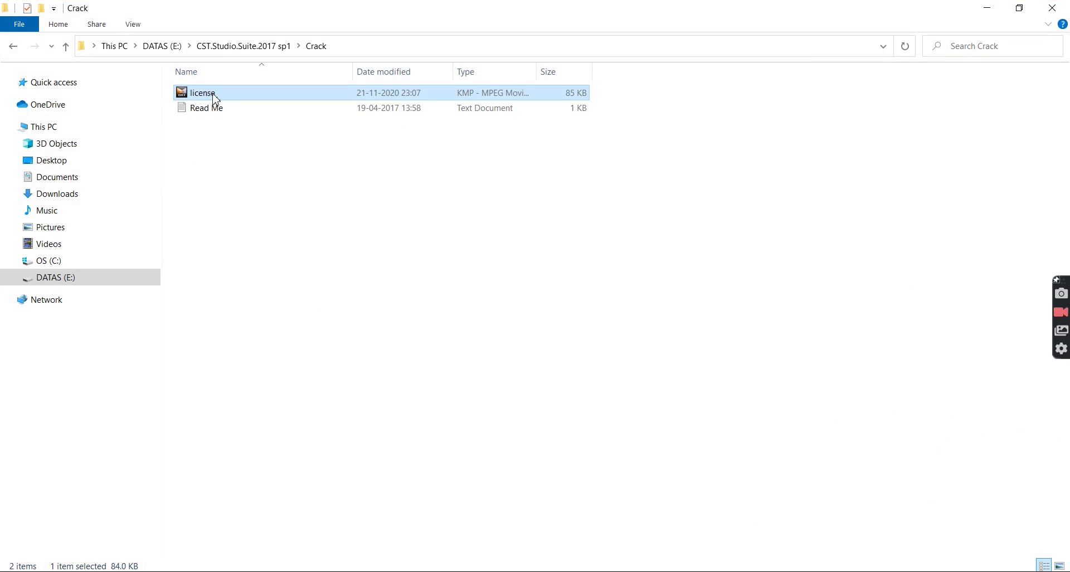
right_click(215, 98)
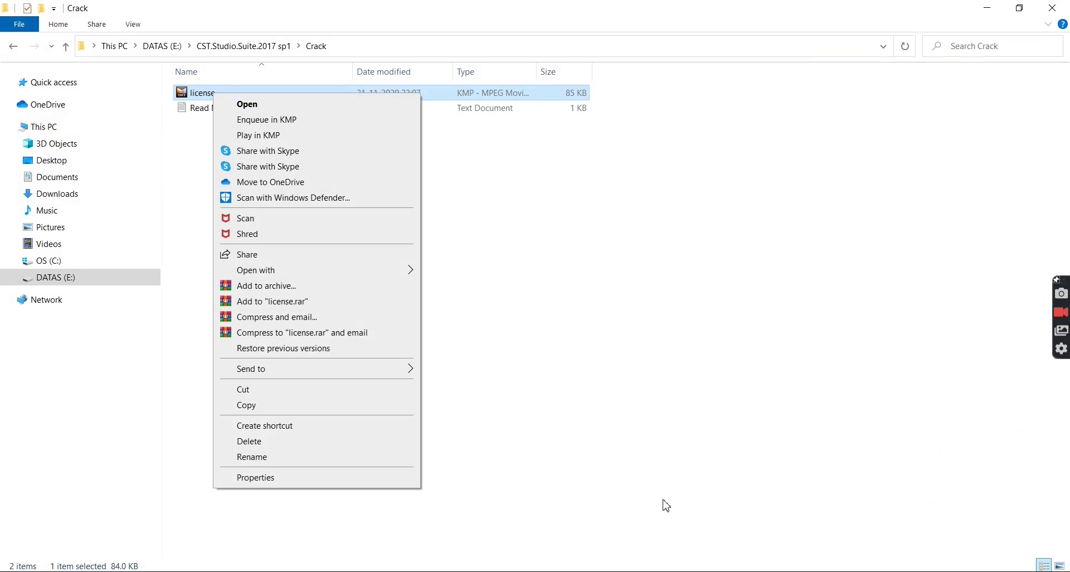
Close the leftover Read Me and reopen the license file in Notepad.
left_click(685, 495)
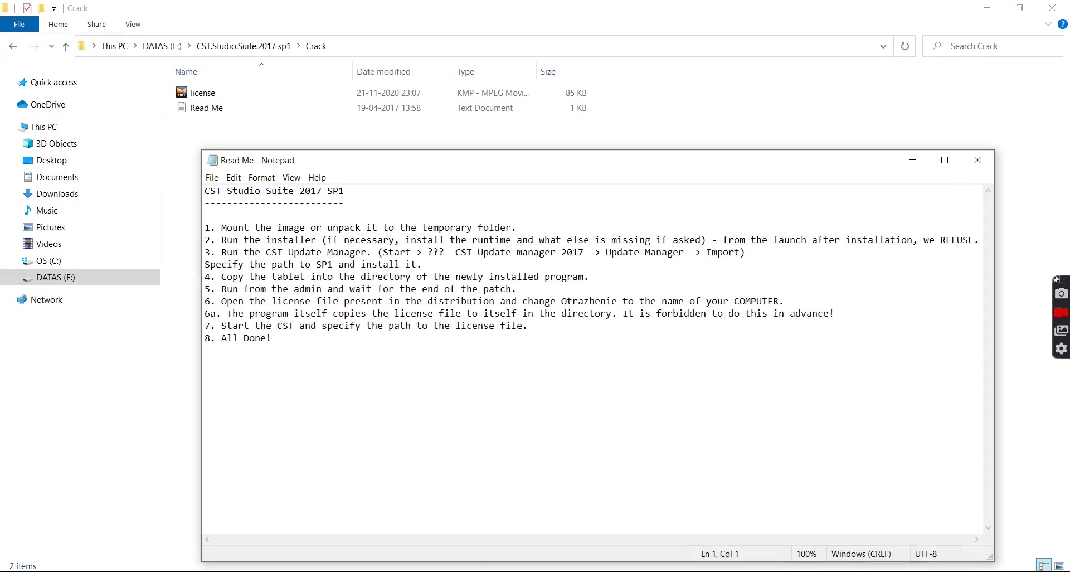
left_click(977, 159)
right_click(249, 94)
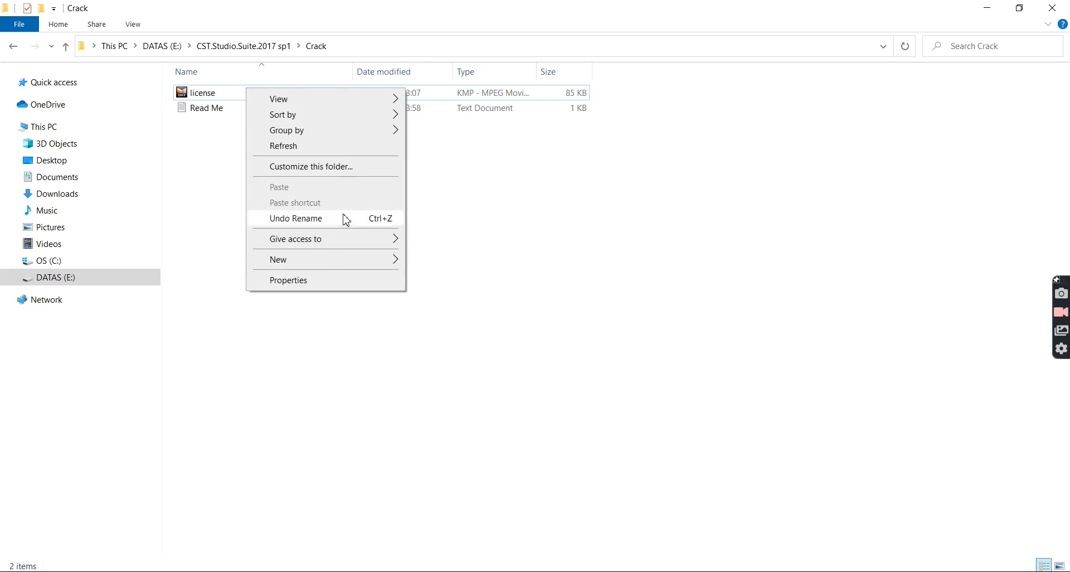
left_click(228, 95)
right_click(227, 94)
mouse_move(269, 268)
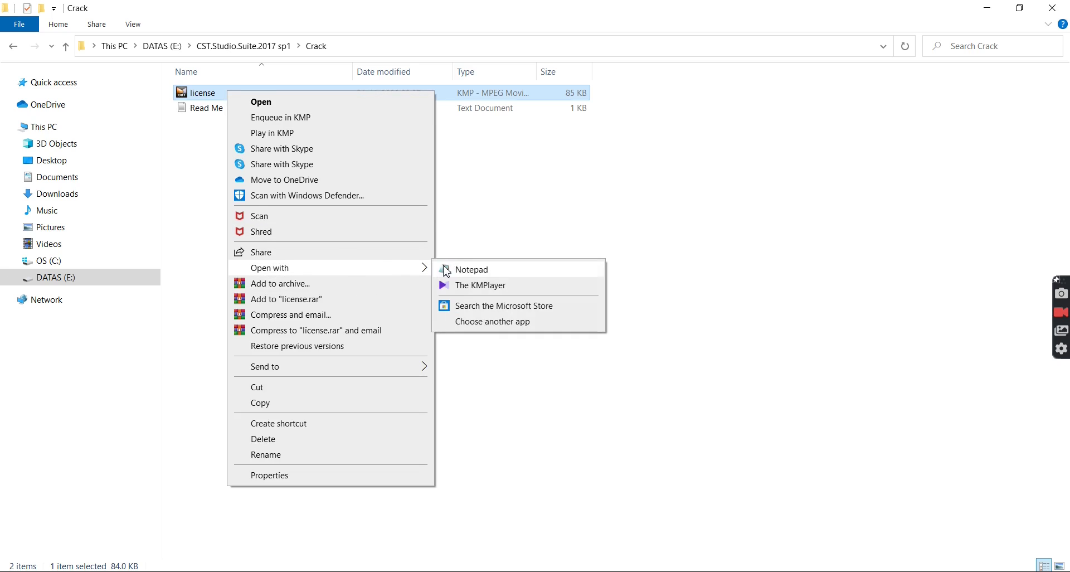
left_click(465, 268)
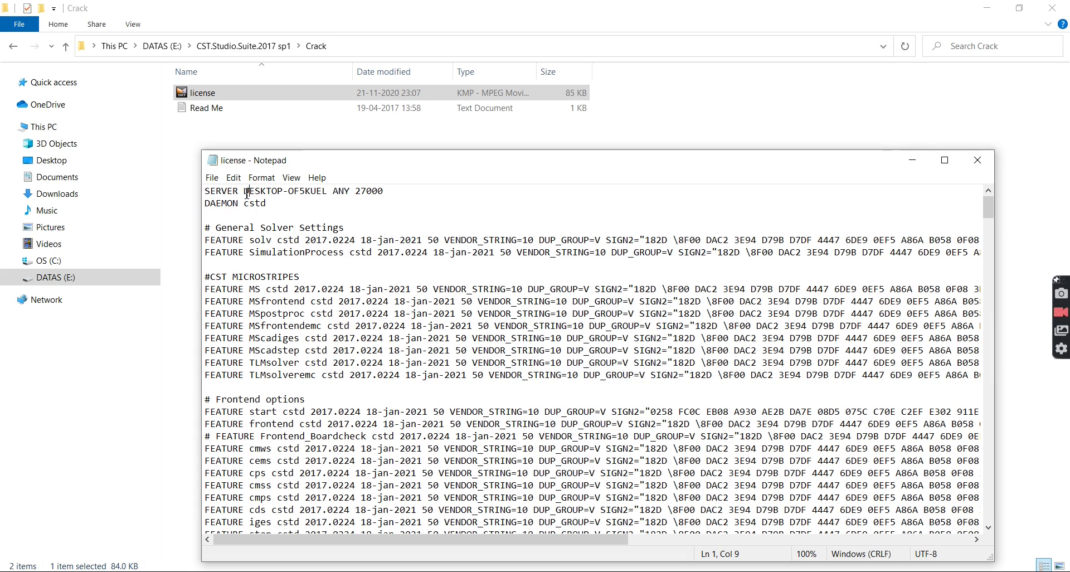
Change DESKTOP to LAPTOP in the SERVER name and bring the System window alongside.
mouse_move(244, 191)
left_mouse_down()
mouse_move(280, 191)
mouse_move(268, 192)
left_mouse_up()
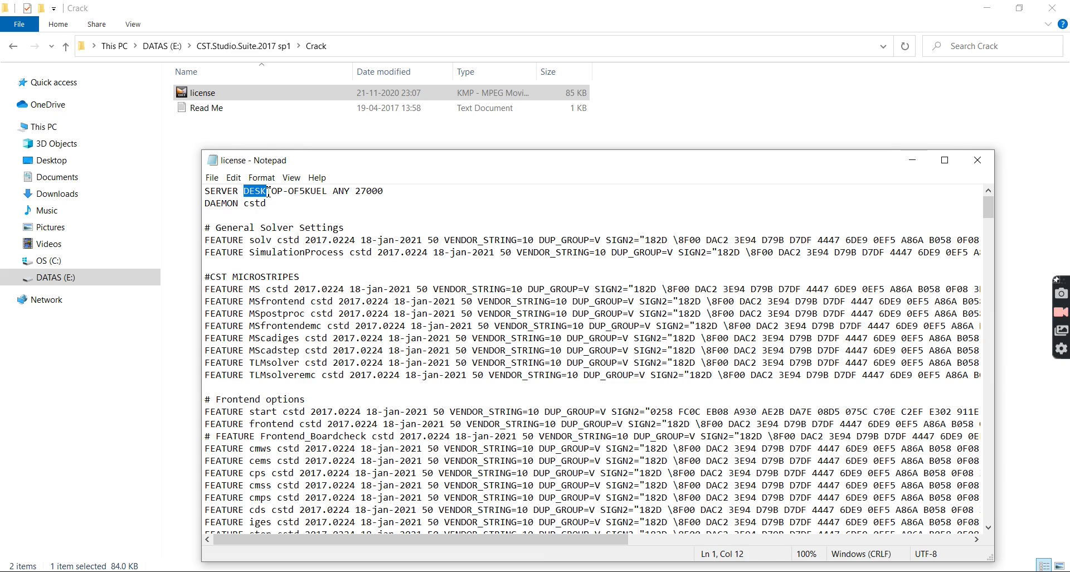
type("LAP")
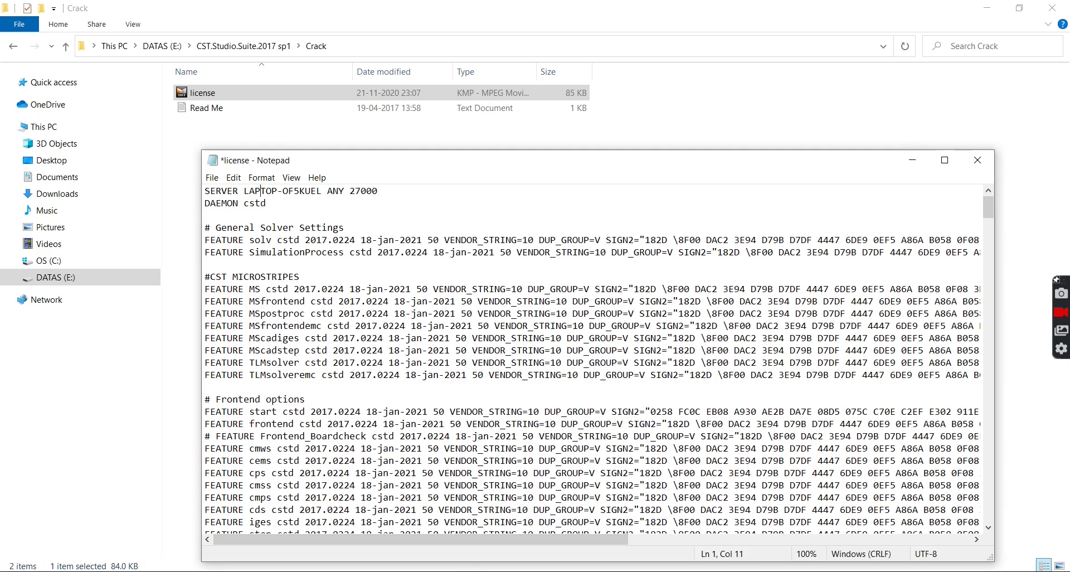
key("alt+F4")
left_click(987, 8)
left_click(464, 122)
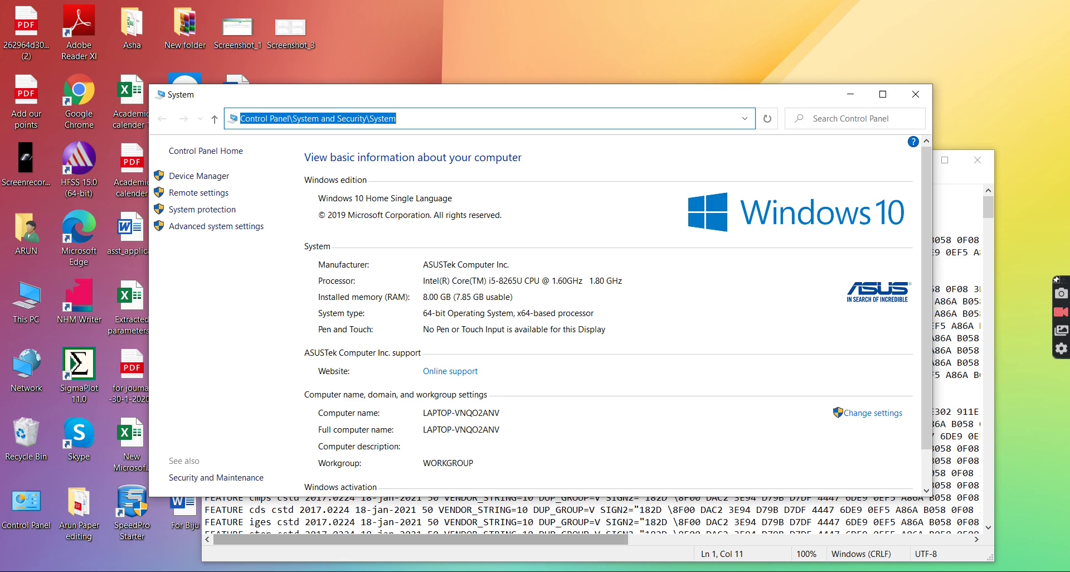
Replace the host name after LAPTOP- with VNQO2NAV and compare it against the System computer name.
left_click(390, 539)
left_click(285, 193)
left_click_drag(285, 192, 325, 192)
type("VNQ")
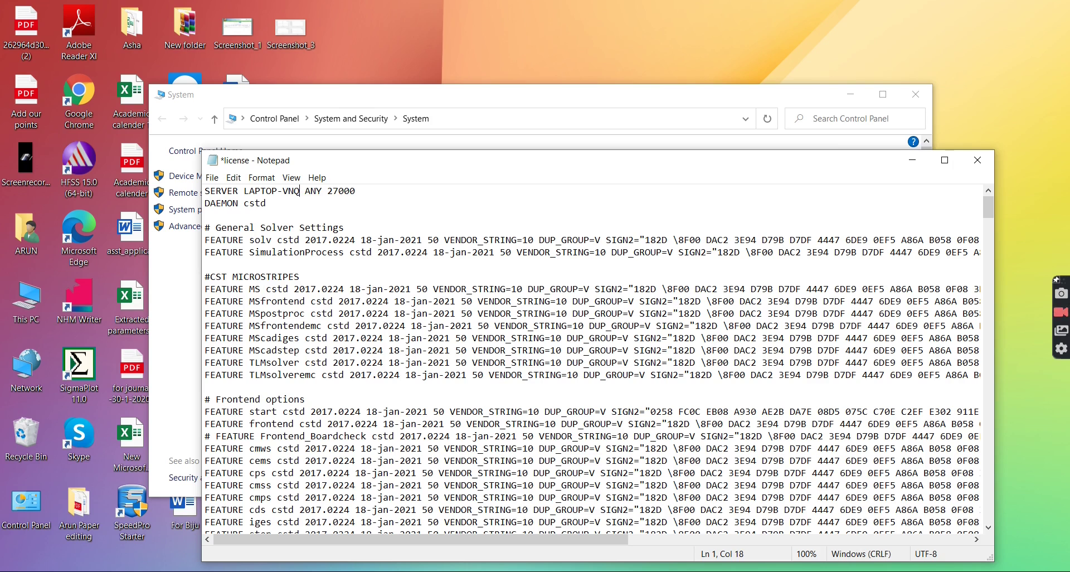
type("O2NAV")
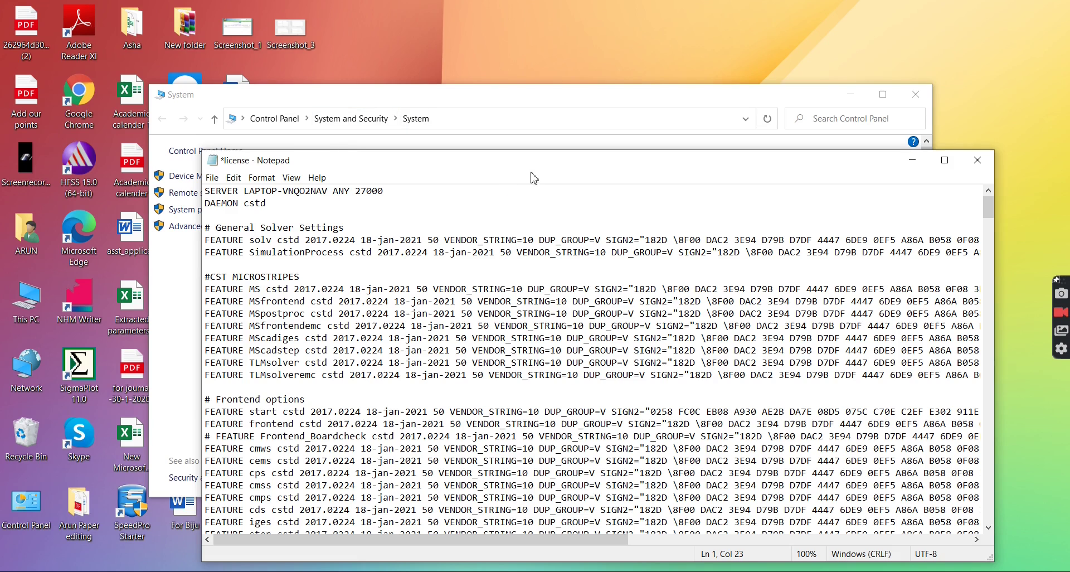
left_click_drag(567, 163, 613, 418)
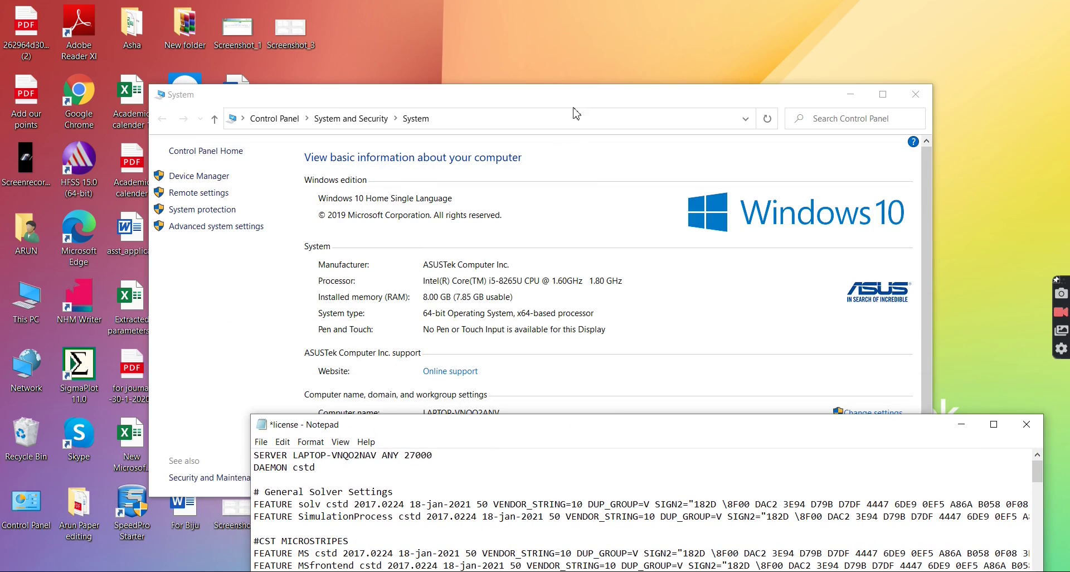
left_click_drag(576, 101, 573, 44)
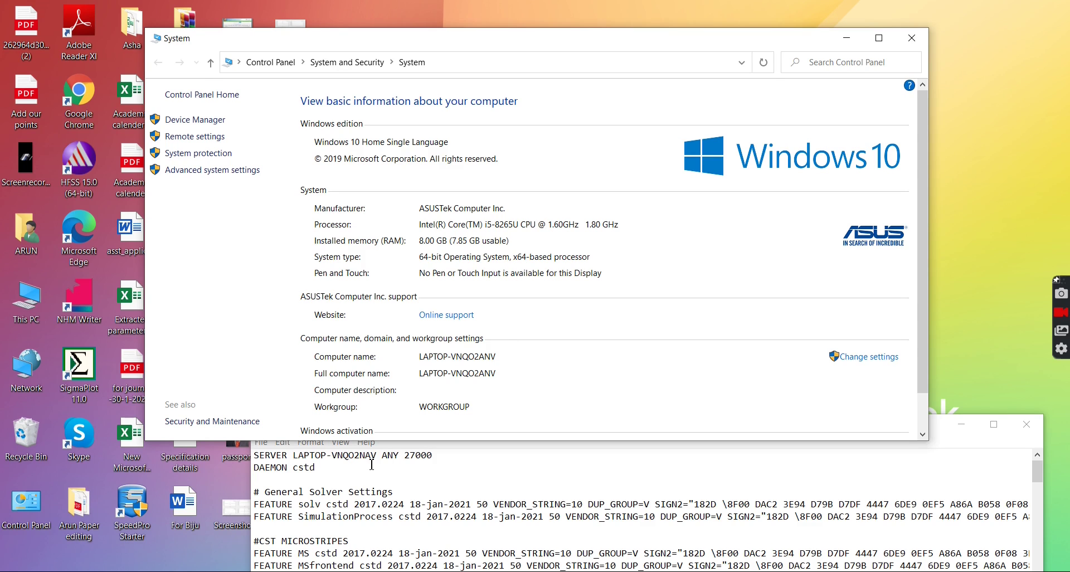
Correct the host to LAPTOP-VNQO2ANV, save the license file, and close Notepad.
left_click(360, 459)
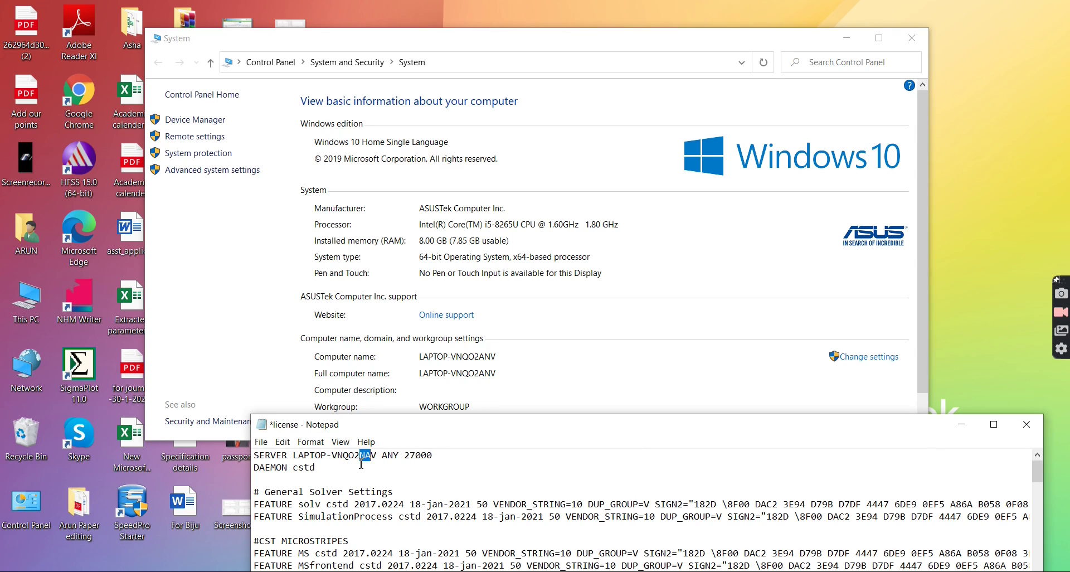
type("AN")
left_click_drag(553, 416, 512, 111)
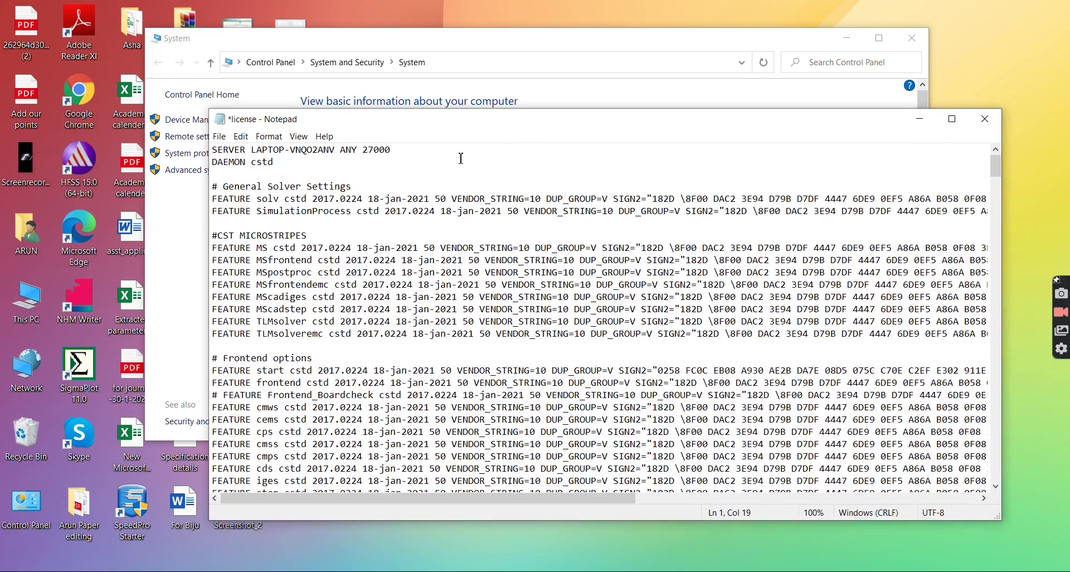
left_click(220, 136)
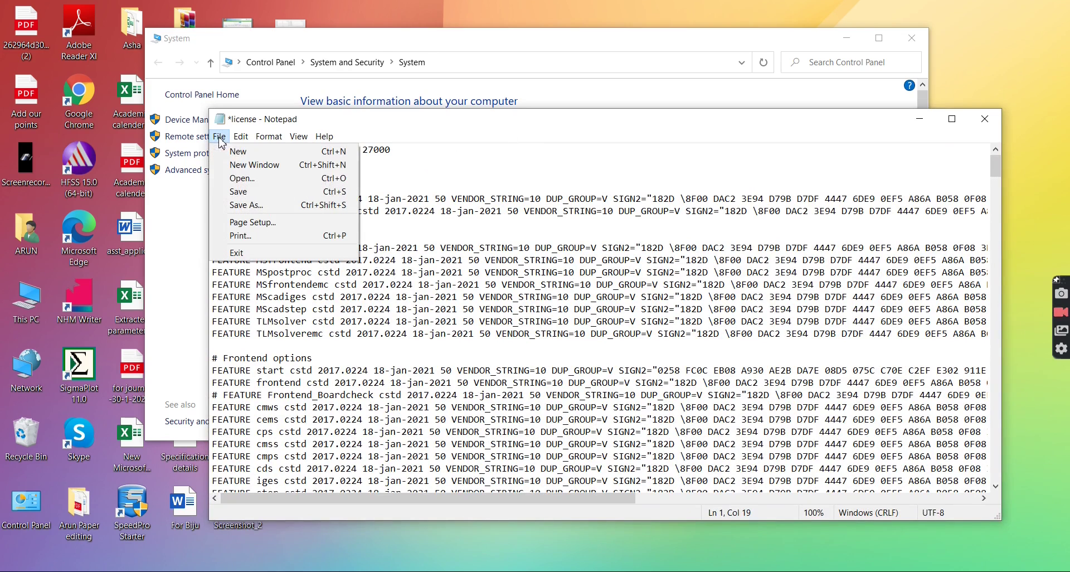
left_click(266, 192)
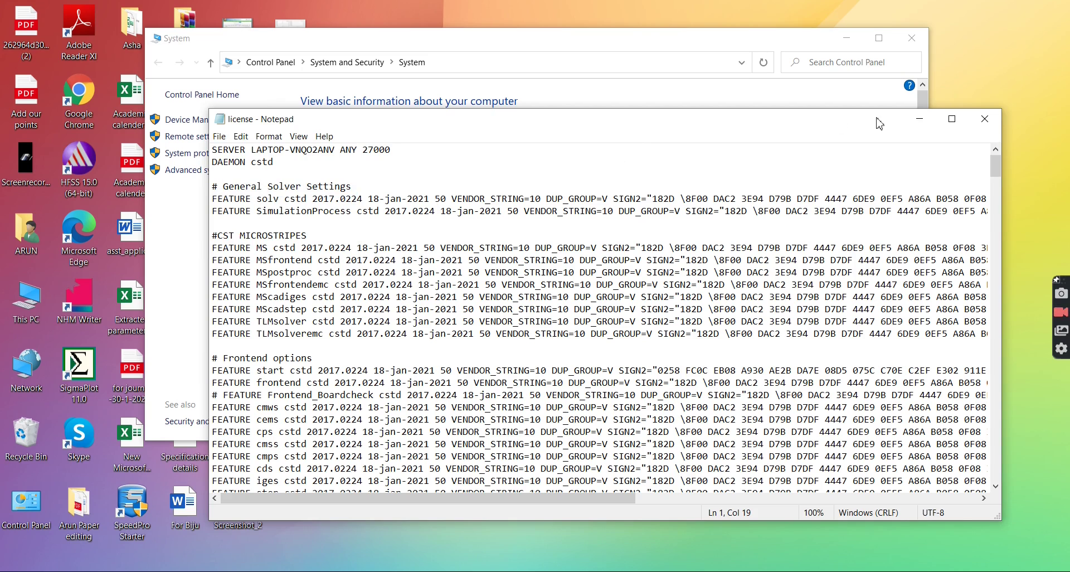
left_click(984, 118)
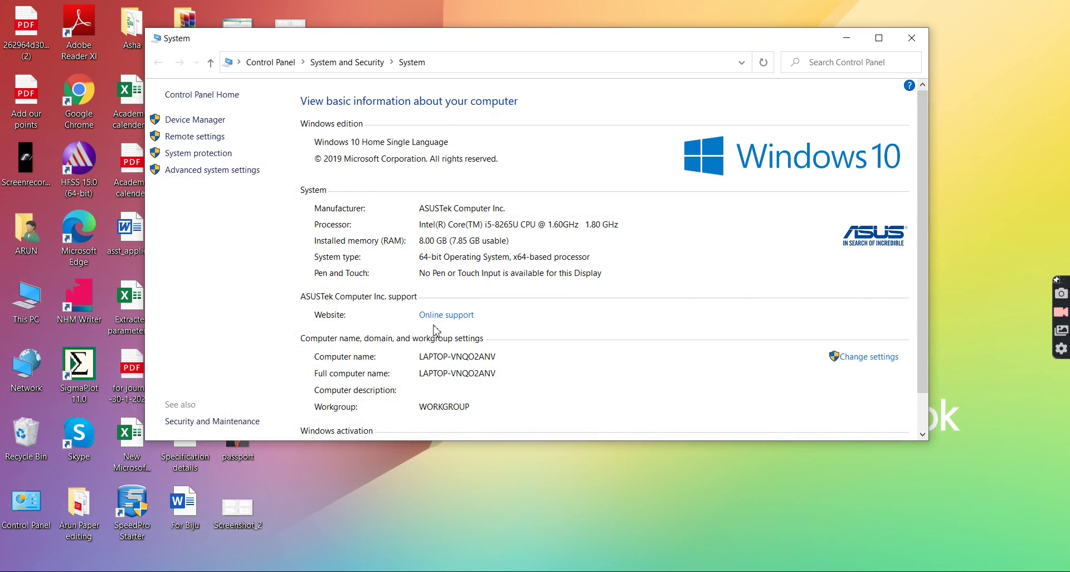
Run Setup from the CST.Studio.Suite.2017 sp1 Setup folder and start the CST STUDIO SUITE 2017 install.
key("alt+Tab")
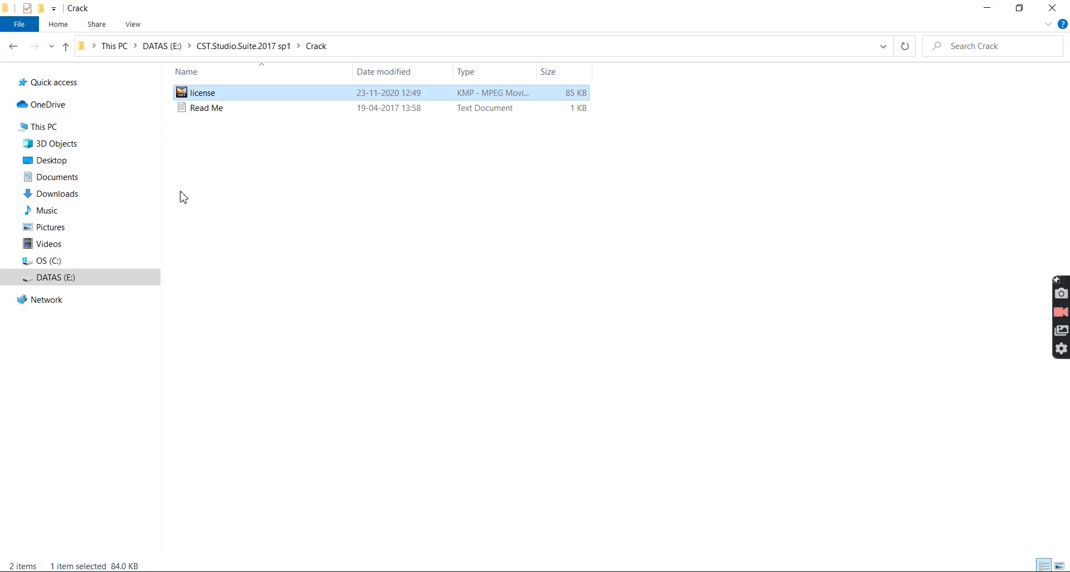
left_click(236, 52)
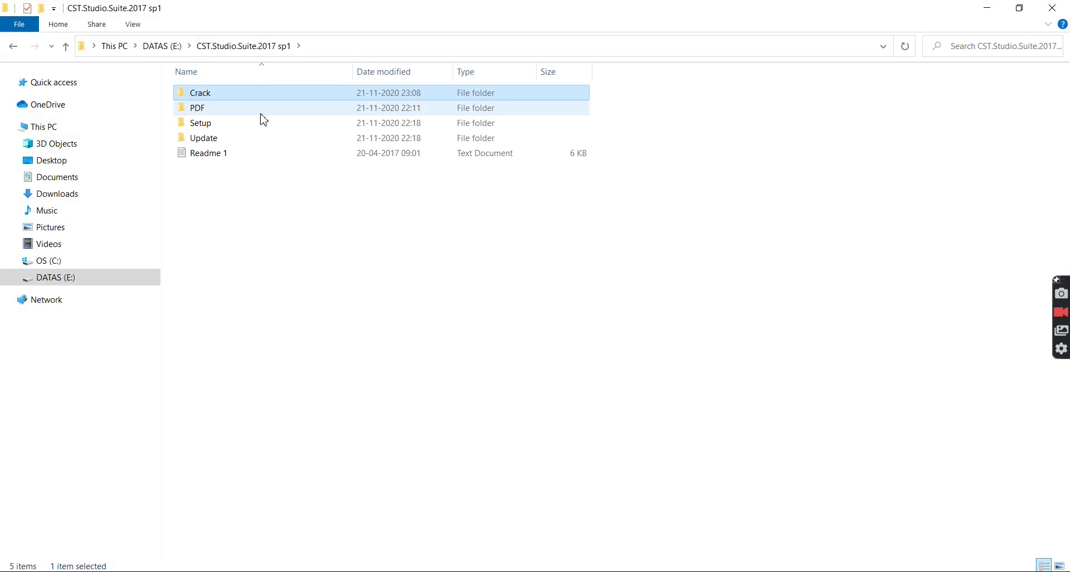
double_click(223, 125)
double_click(218, 154)
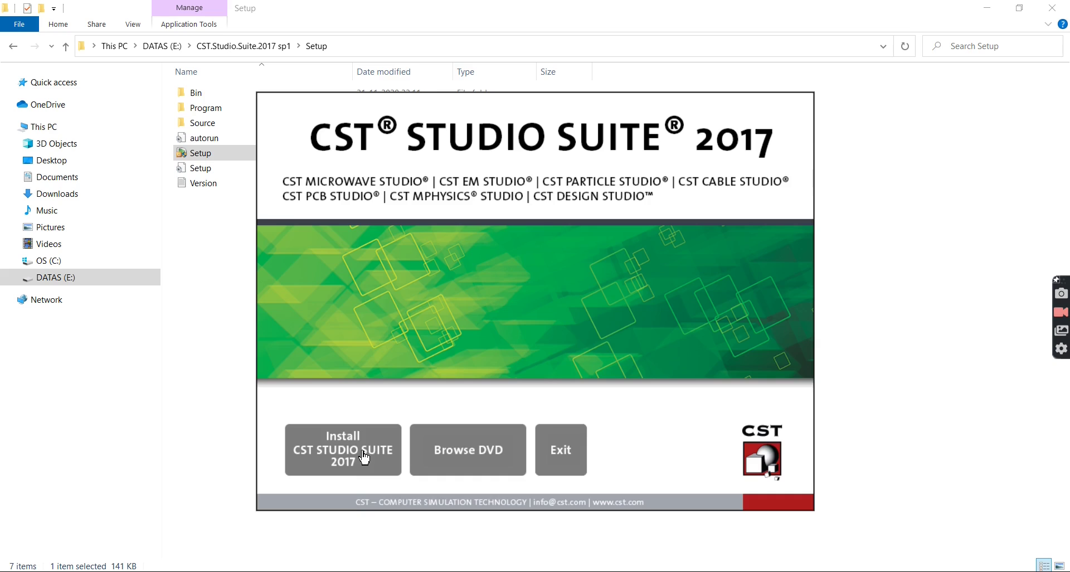
left_click(363, 455)
Install prerequisites, accept the license, and keep default customer info, install folder and Typical setup.
left_click(591, 402)
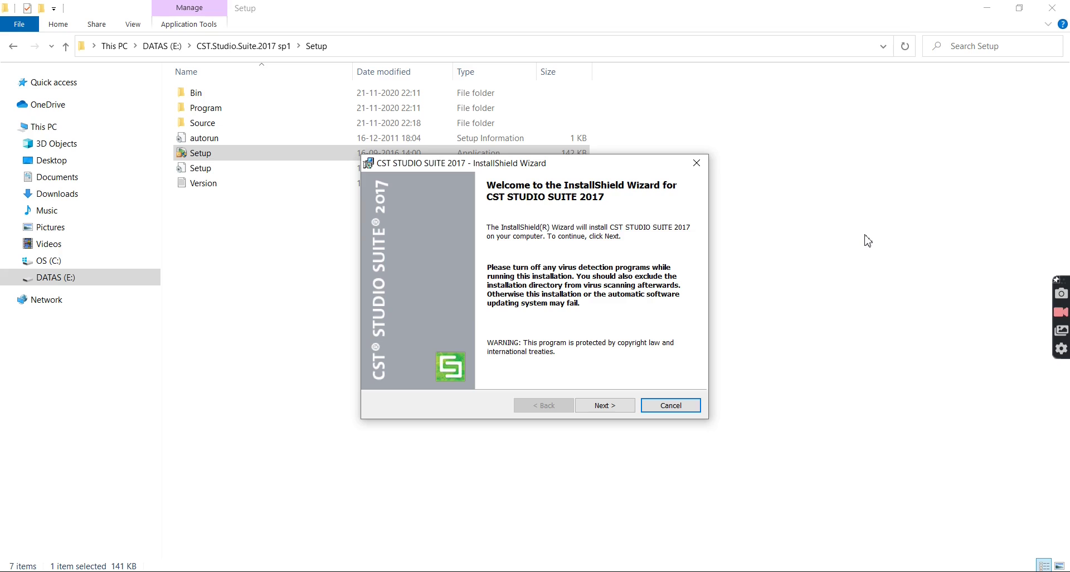
left_click(609, 407)
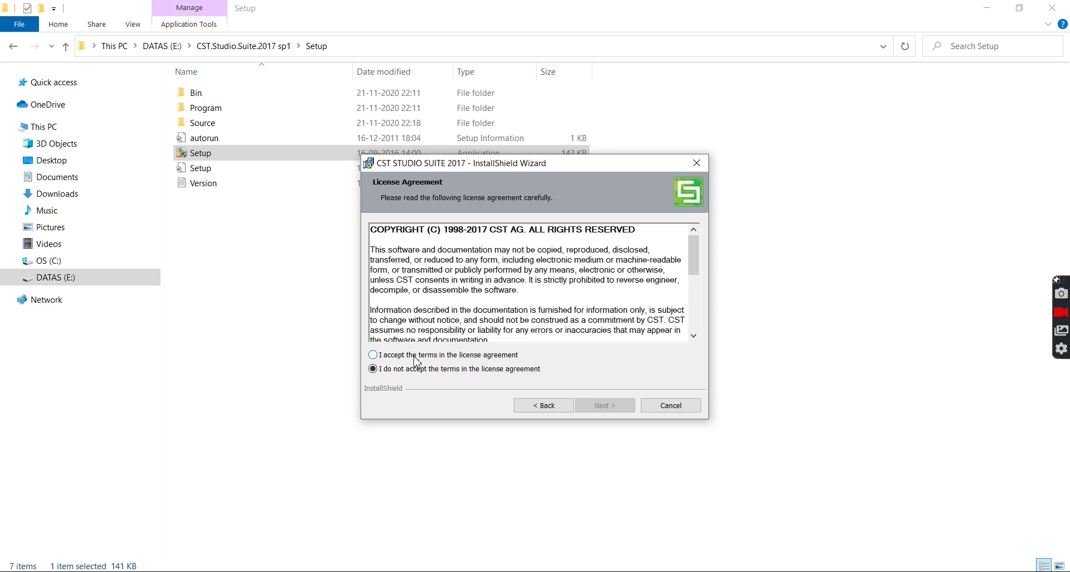
left_click(373, 354)
left_click(627, 409)
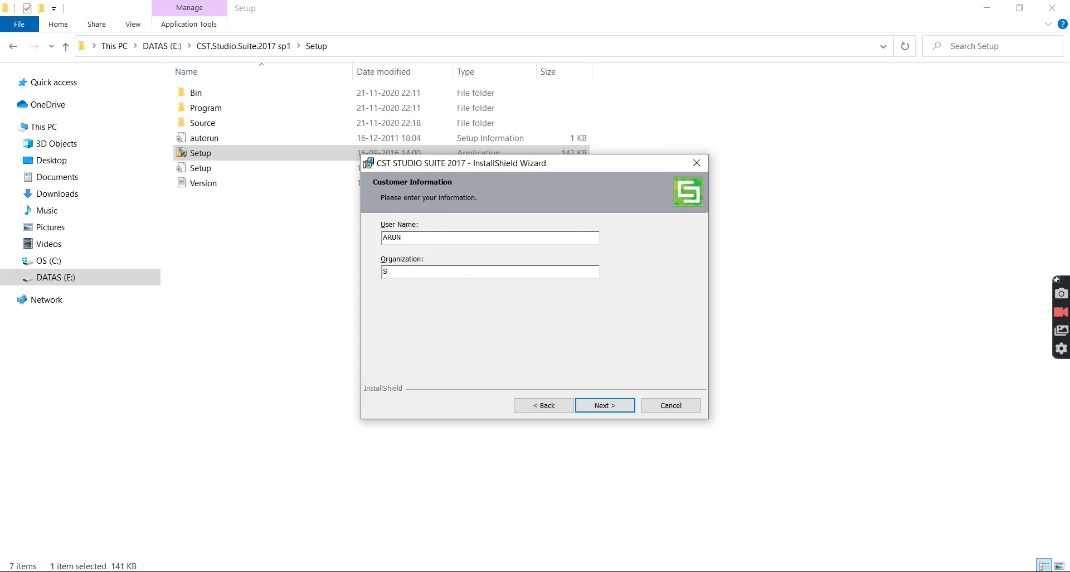
type("tudent")
left_click(603, 404)
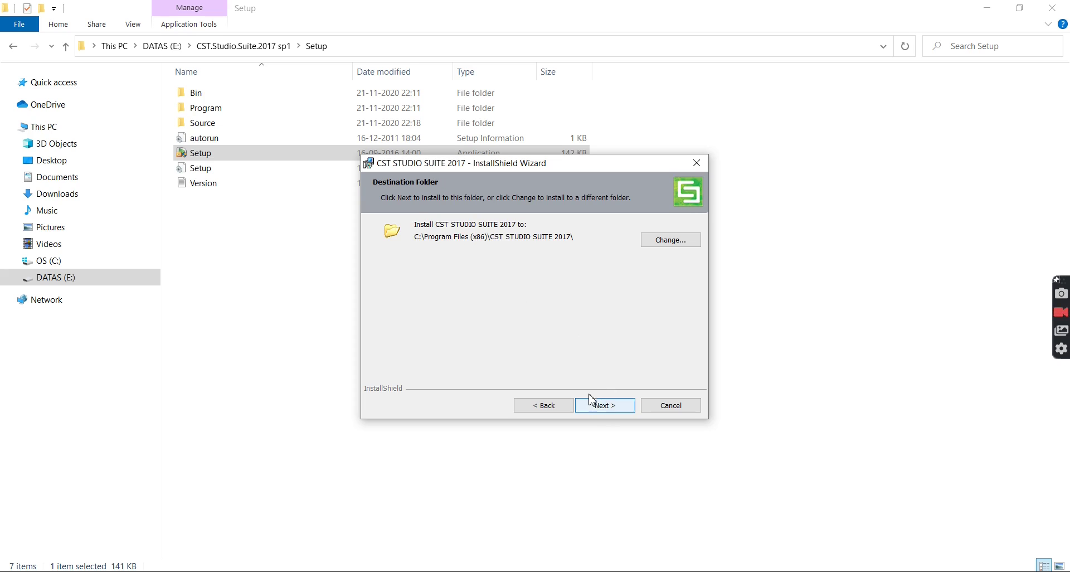
left_click(607, 405)
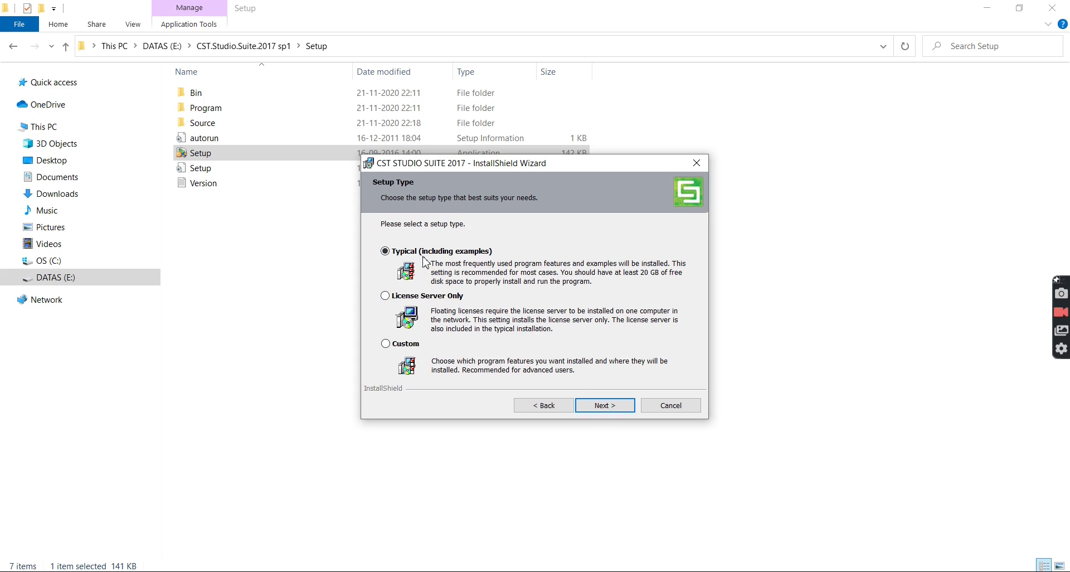
left_click(595, 404)
left_click(605, 405)
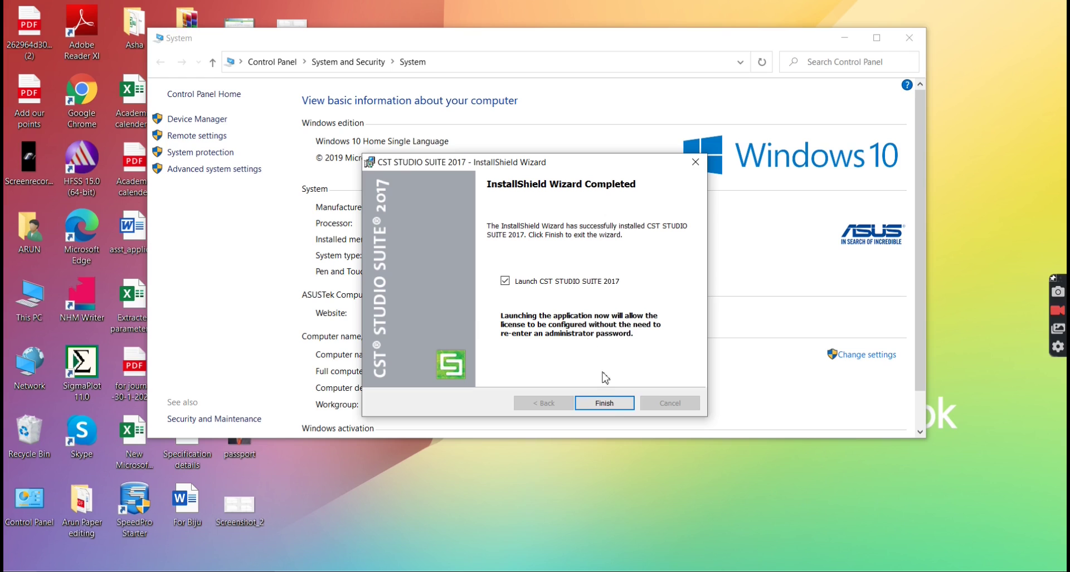
Finish the wizard with Launch ticked, cancel the Specify License dialog, and switch back to File Explorer.
left_click(603, 403)
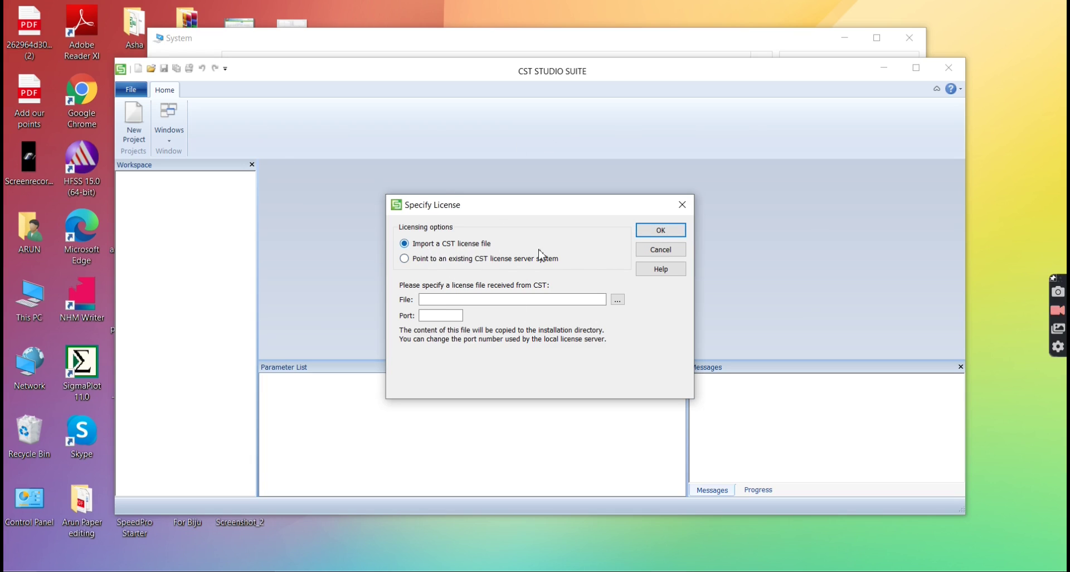
left_click(660, 253)
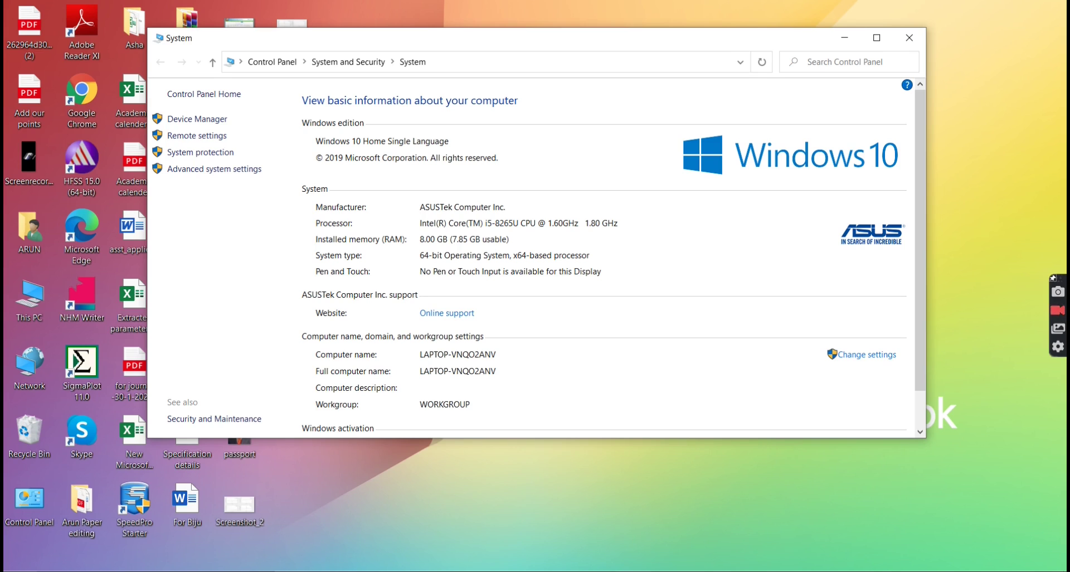
key("alt+Tab")
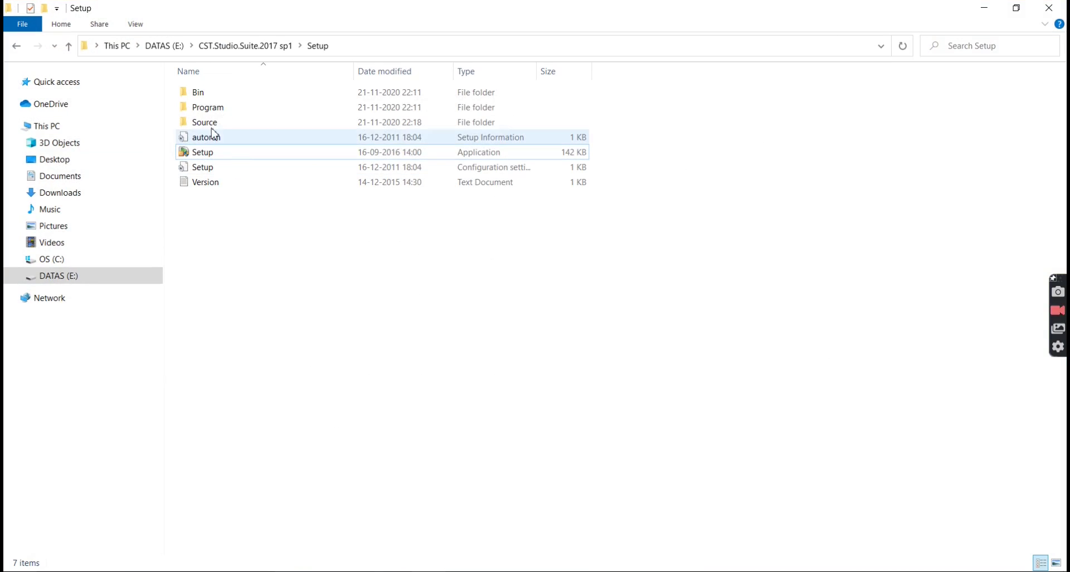
Reopen Read Me from the Crack folder at the CST Update Manager step, then minimize windows and open Windows search.
left_click(15, 47)
left_click(233, 95)
double_click(233, 96)
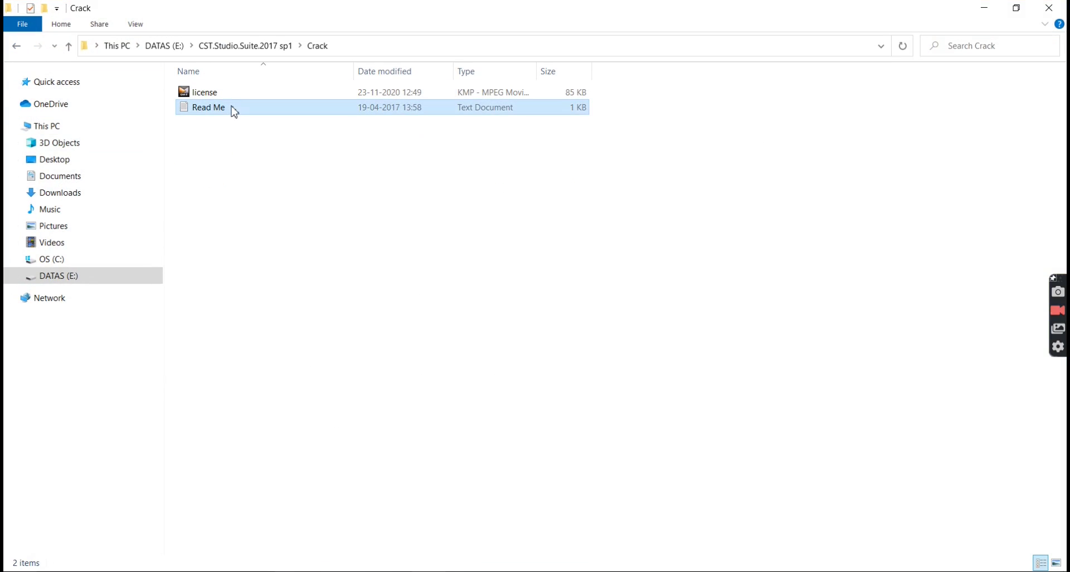
double_click(249, 107)
left_click_drag(259, 214, 367, 215)
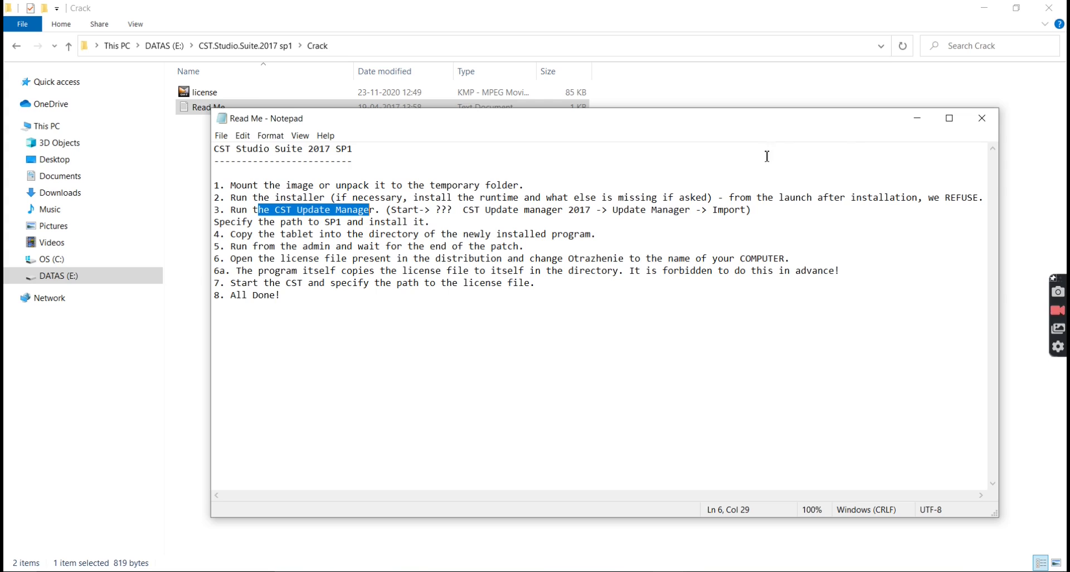
left_click(914, 125)
left_click(983, 9)
key("super+s")
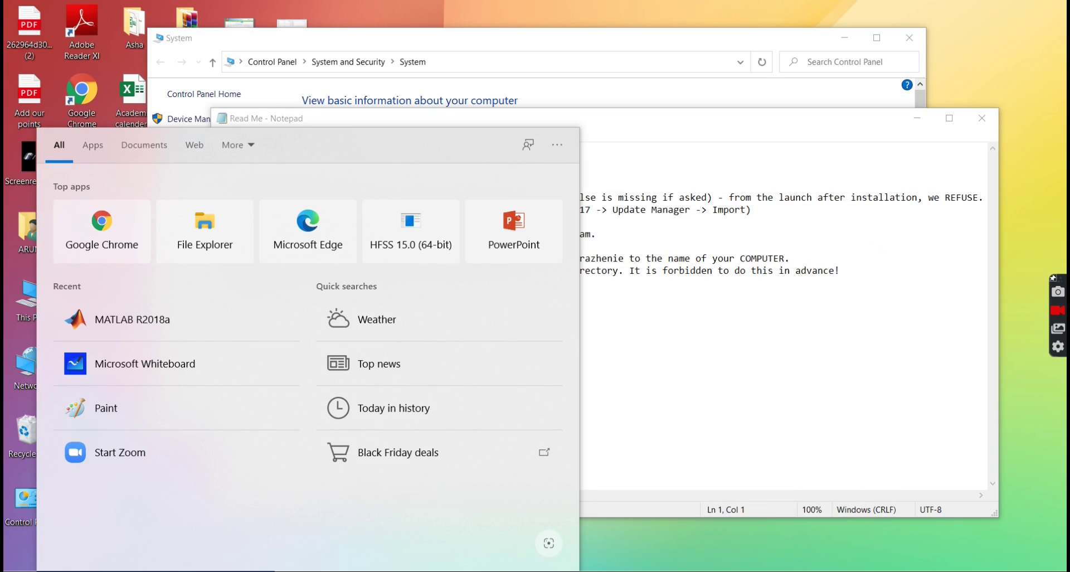
Launch CST Update Manager 2017 and import the SP1 .sup file from E:\CST.Studio.Suite.2017 sp1\Update.
type("cst")
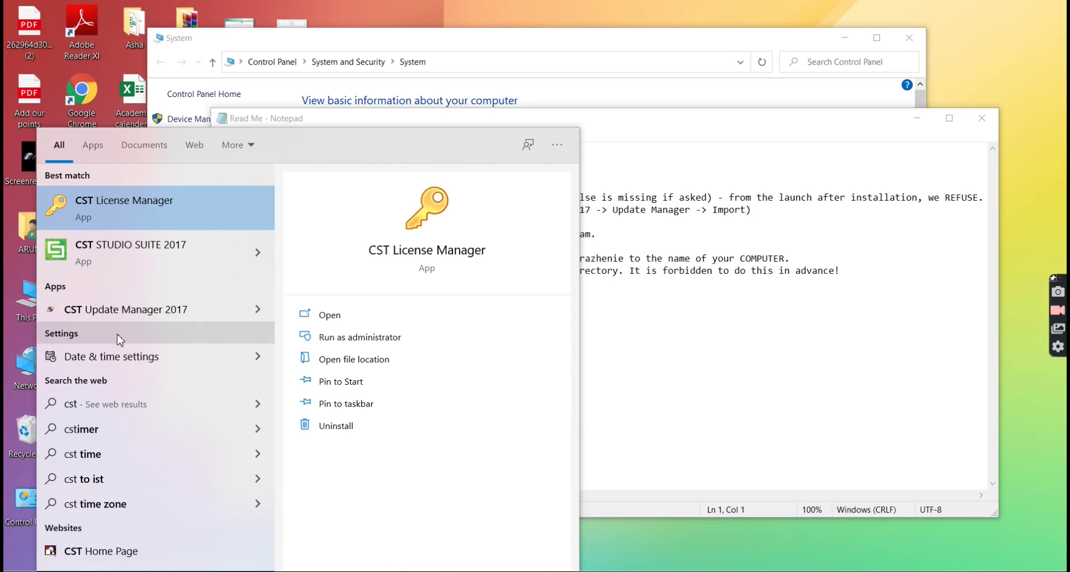
left_click(181, 315)
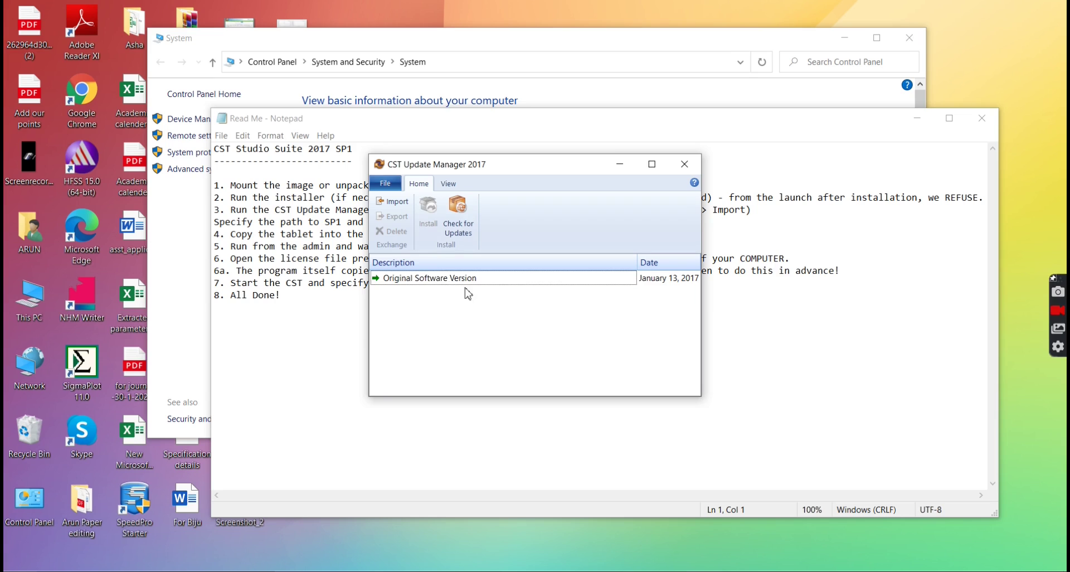
left_click(399, 206)
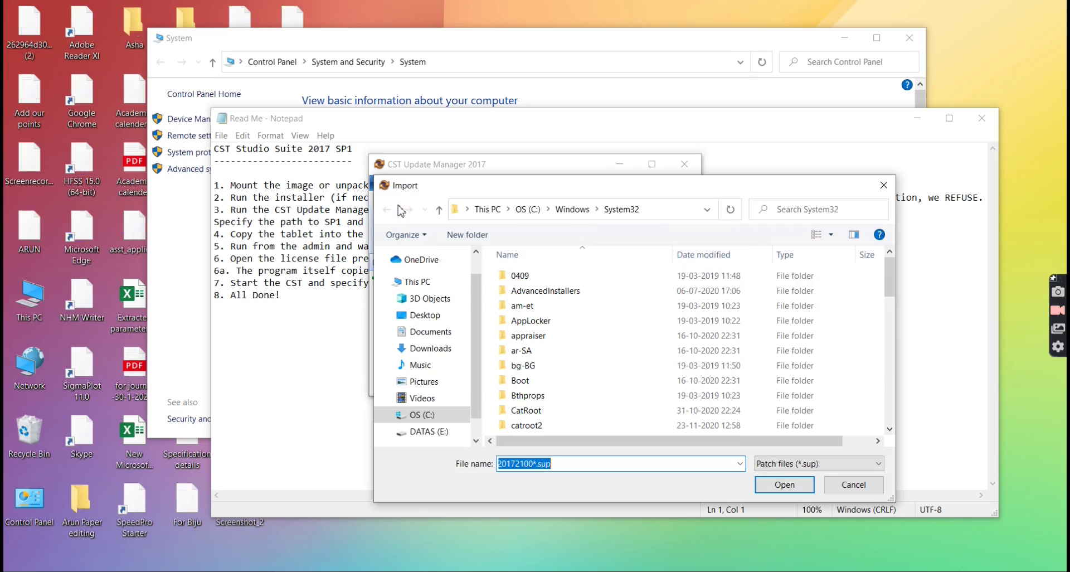
left_click(447, 437)
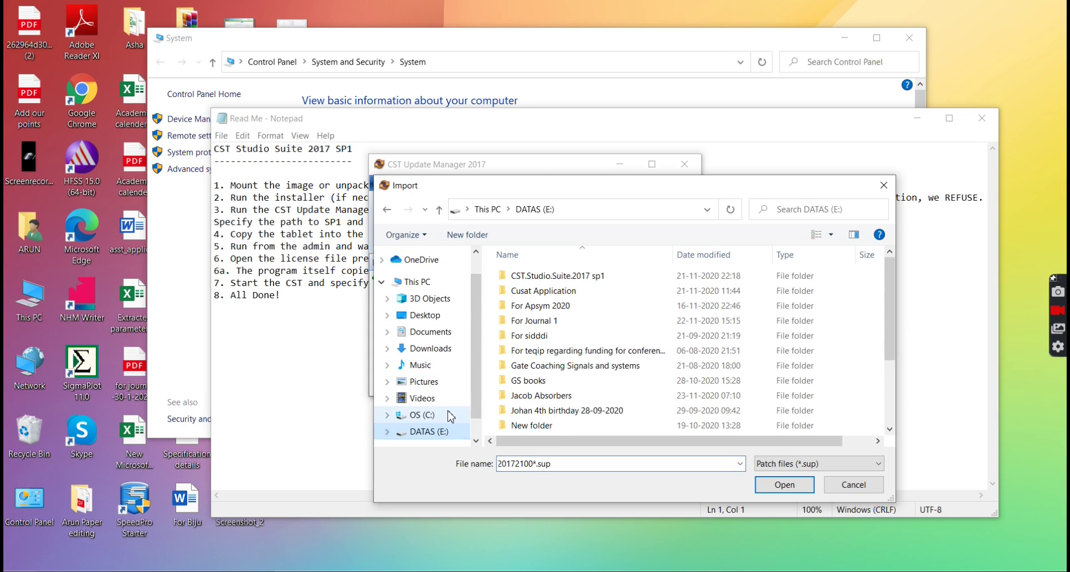
left_click(565, 281)
double_click(565, 281)
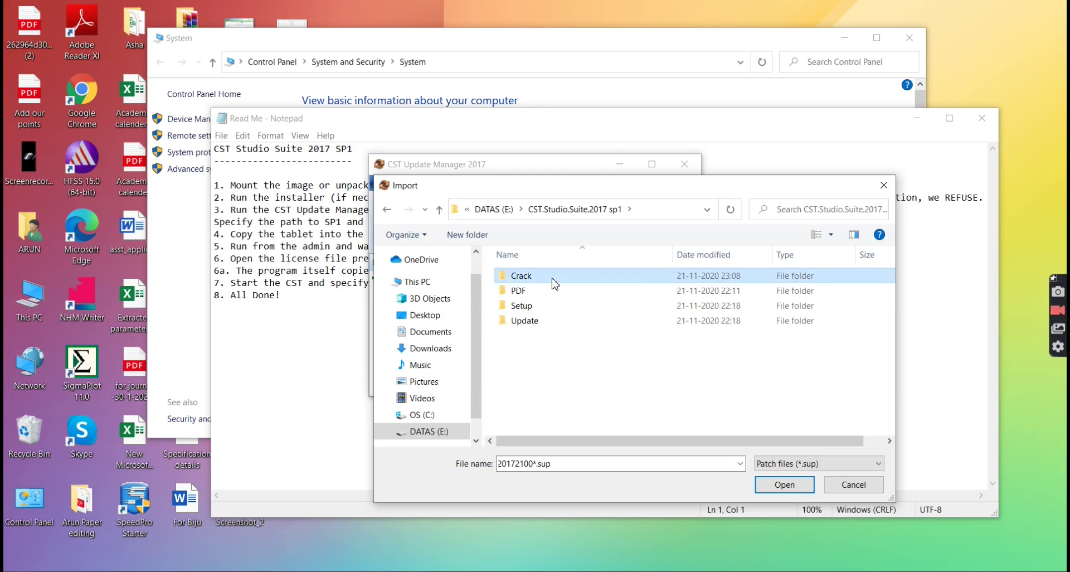
double_click(553, 280)
left_click(387, 211)
double_click(535, 319)
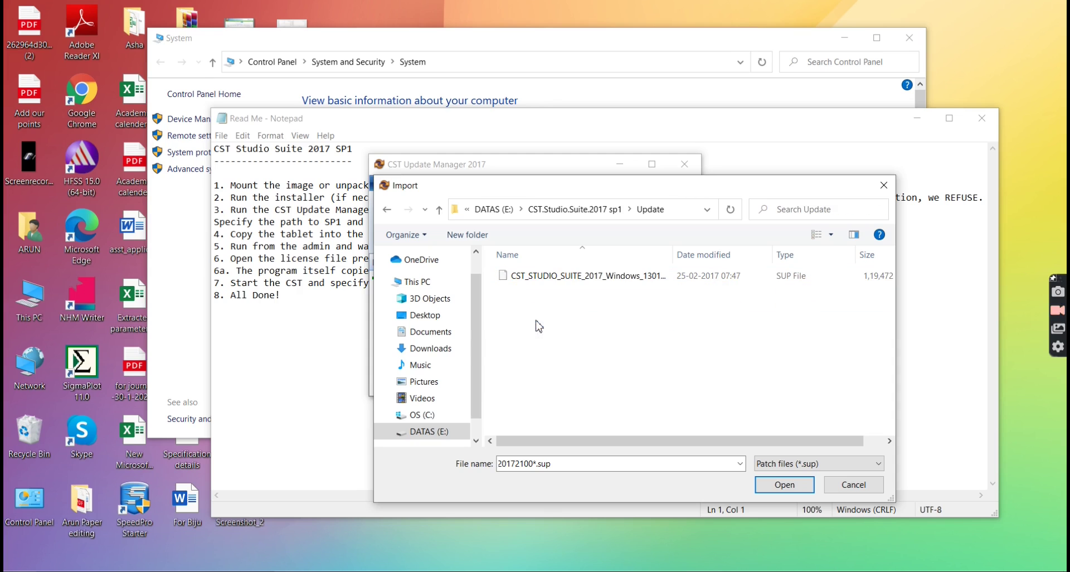
left_click(563, 278)
left_click(792, 482)
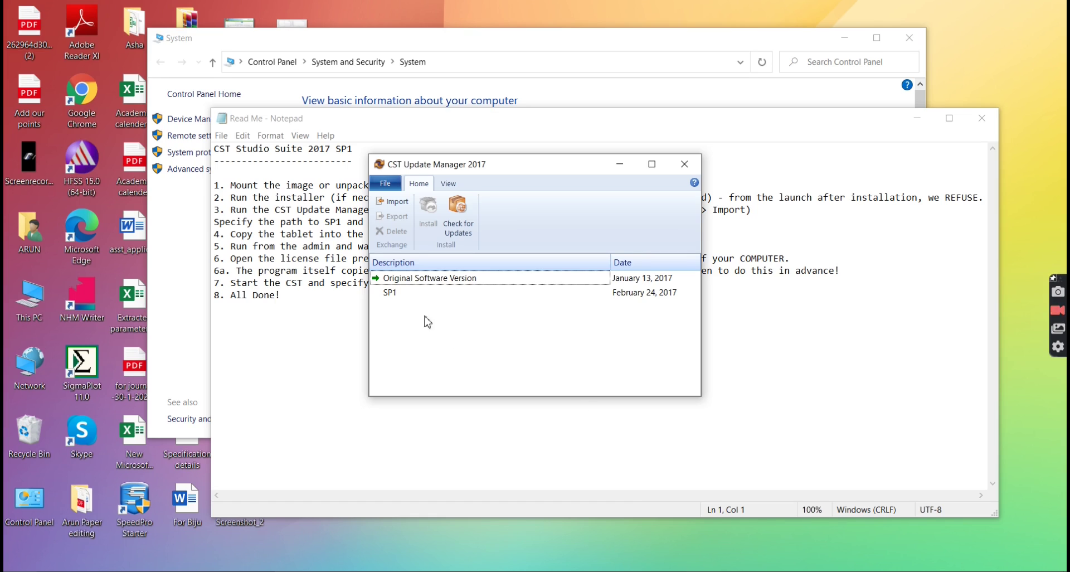
Re-import the SP1 update file from the Update folder and dismiss the already-available notice.
left_click(411, 294)
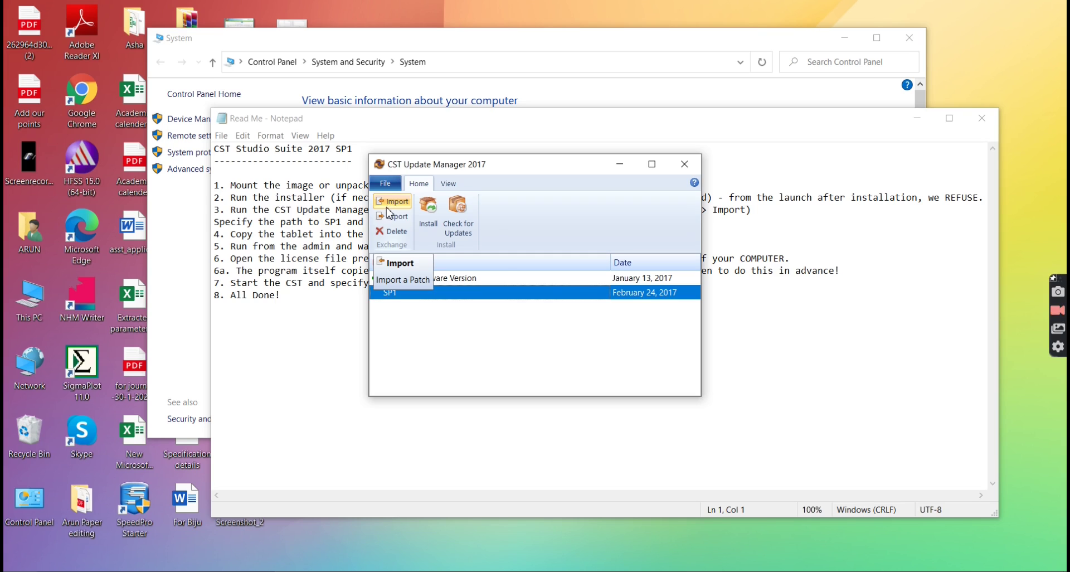
left_click(400, 206)
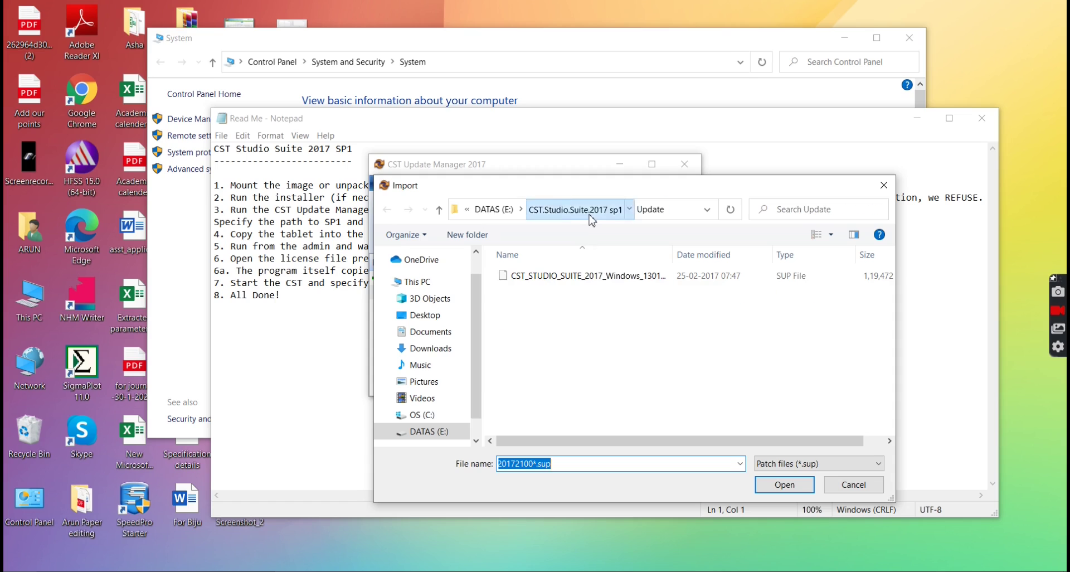
left_click(574, 209)
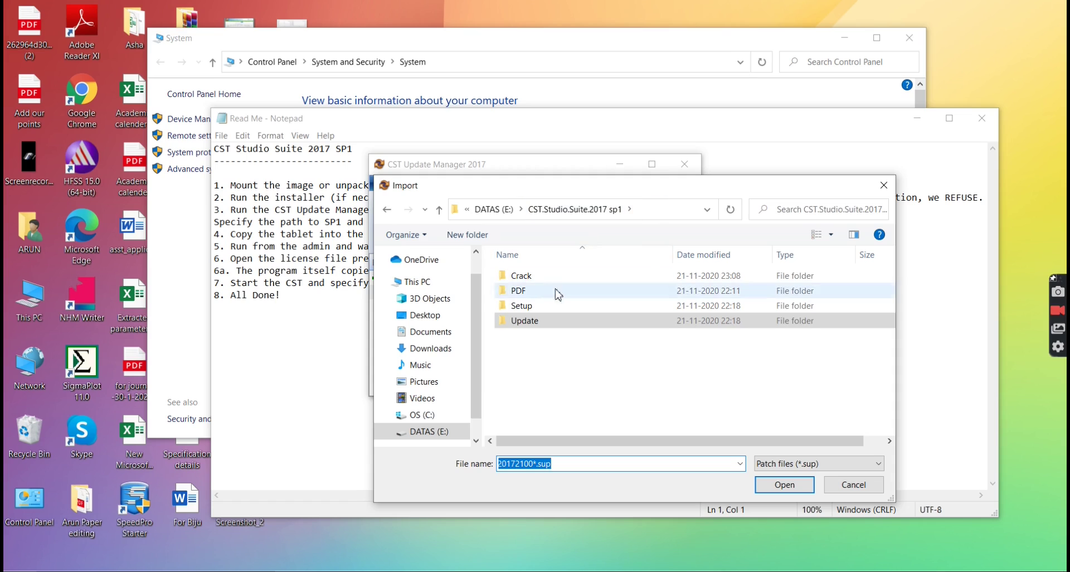
double_click(546, 323)
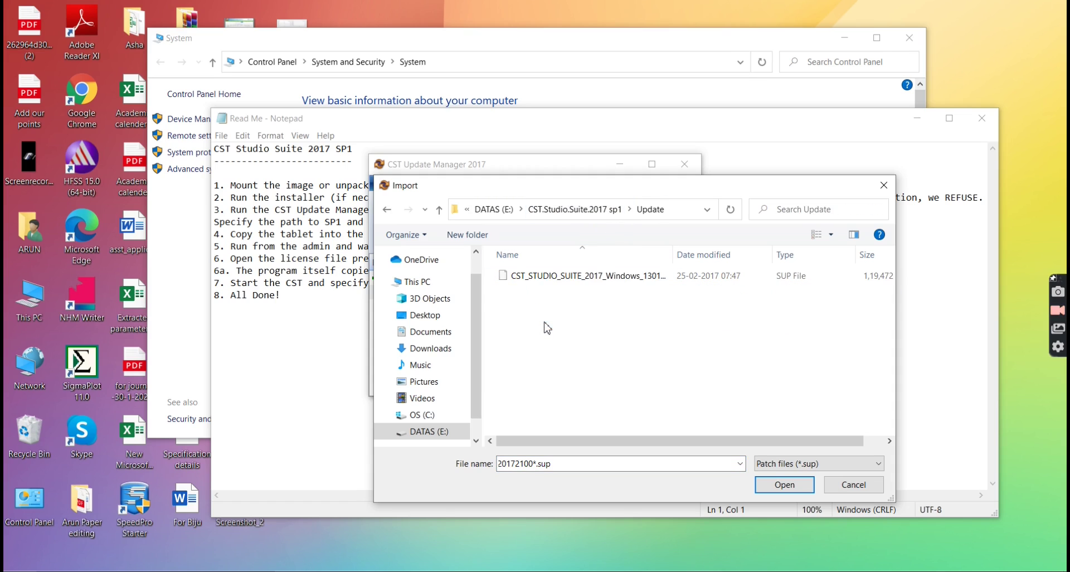
left_click(559, 281)
left_click(784, 485)
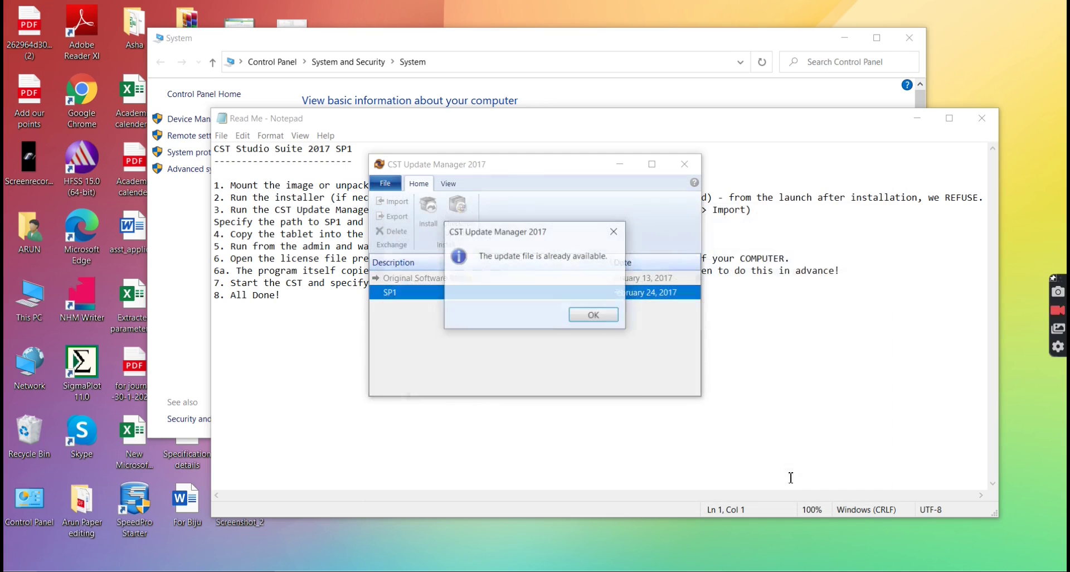
left_click(594, 315)
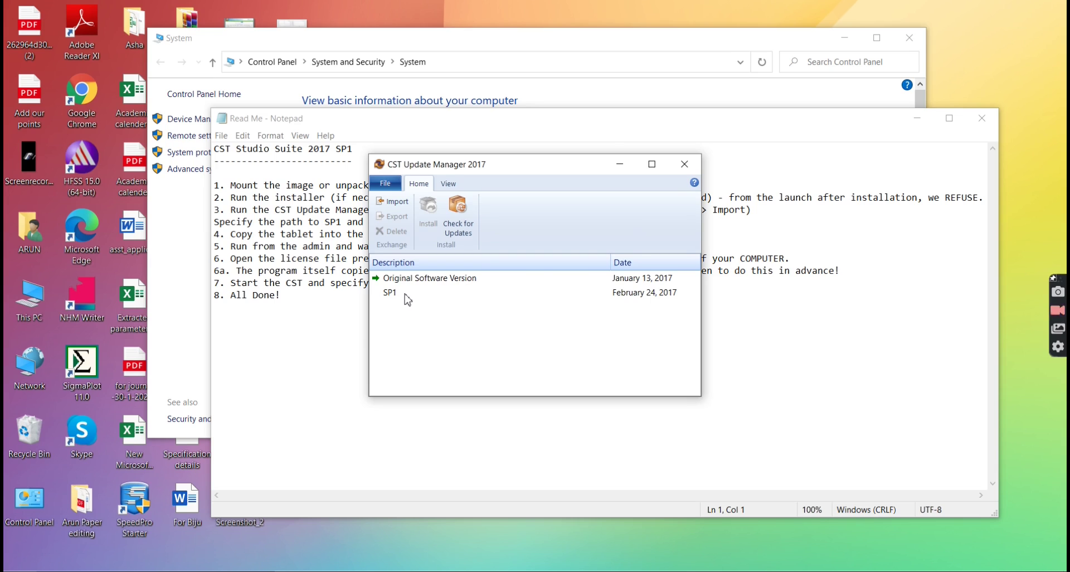
Install the SP1 update through to 'Update completed successfully'.
left_click(402, 294)
left_click(429, 226)
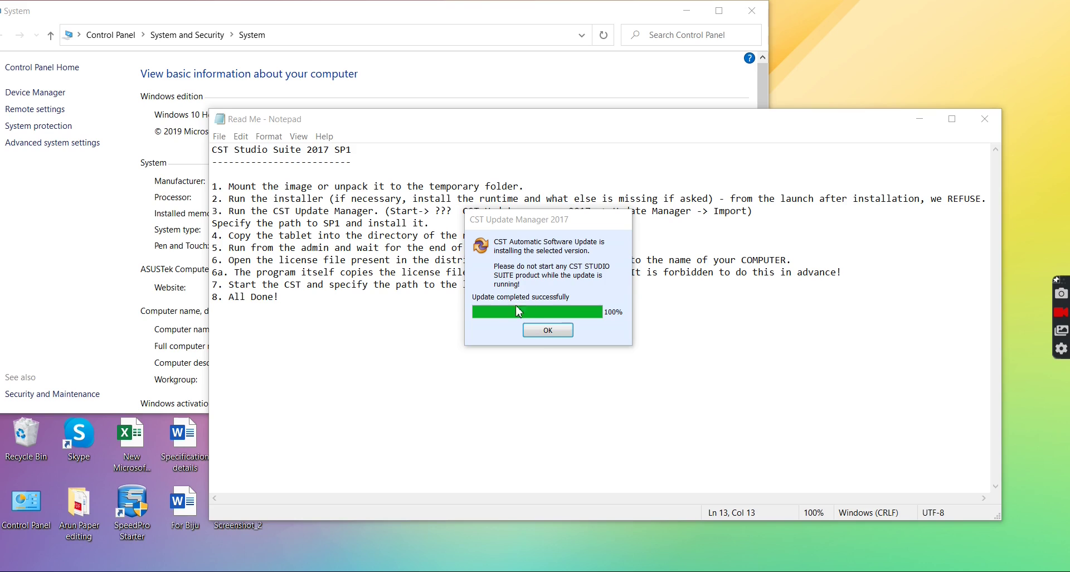
left_click(548, 330)
Extract the Crack archive into its own folder in File Explorer.
left_click(510, 568)
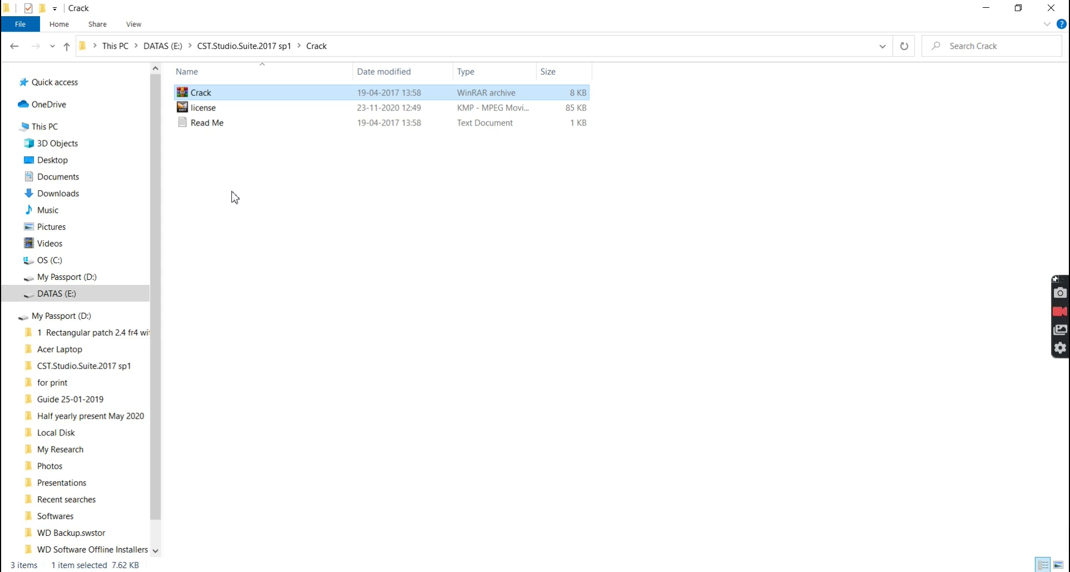
right_click(229, 97)
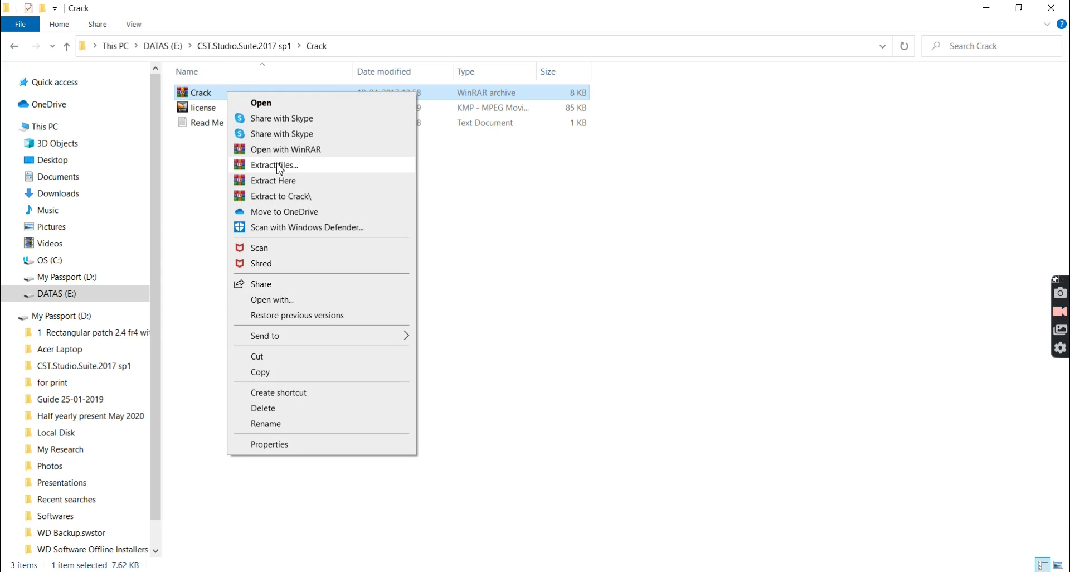
left_click(280, 180)
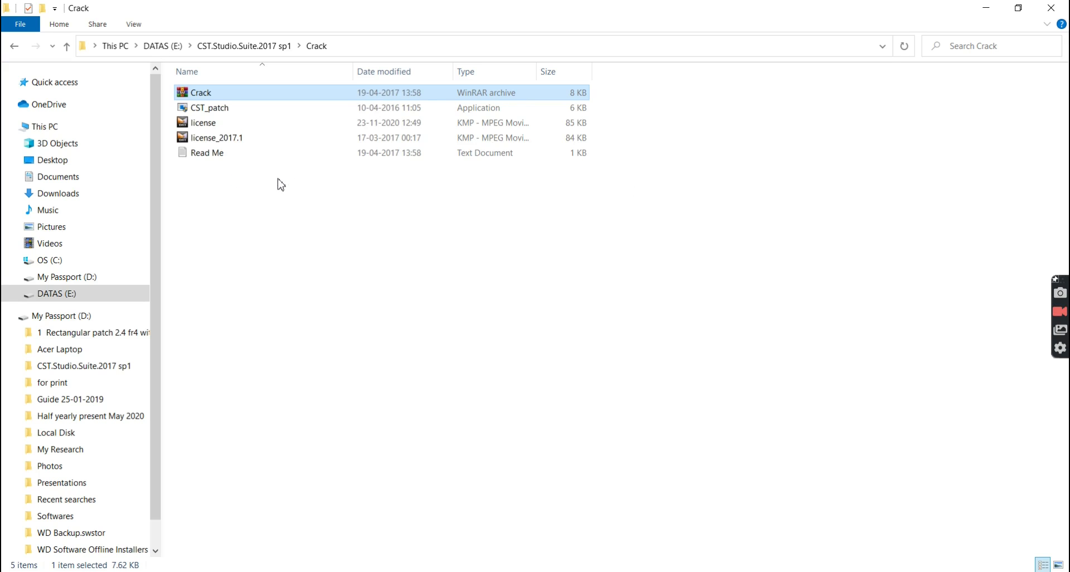
Copy the extracted CST_patch and browse to drive C.
left_click(245, 111)
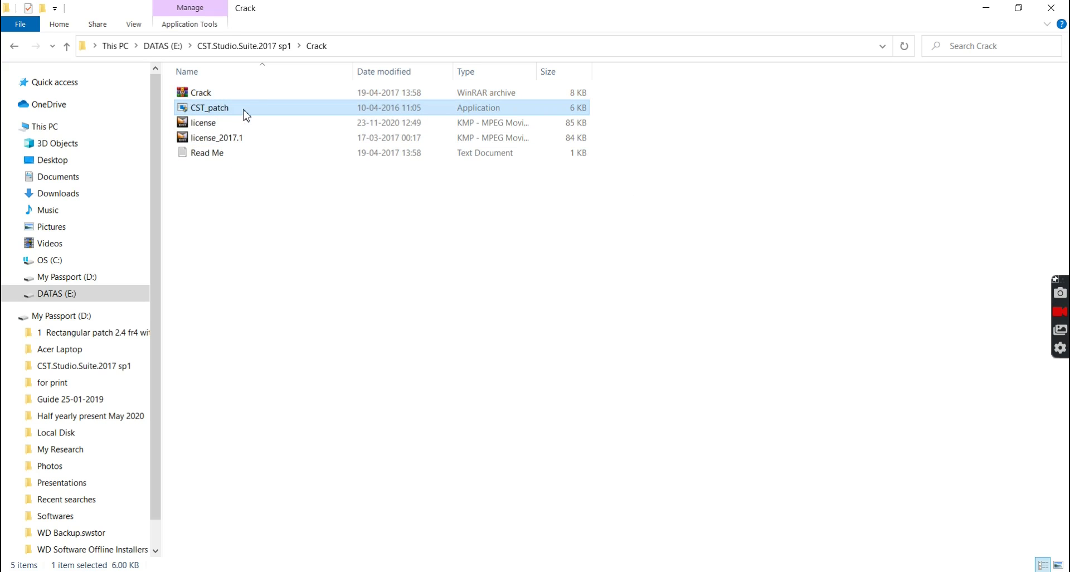
right_click(246, 114)
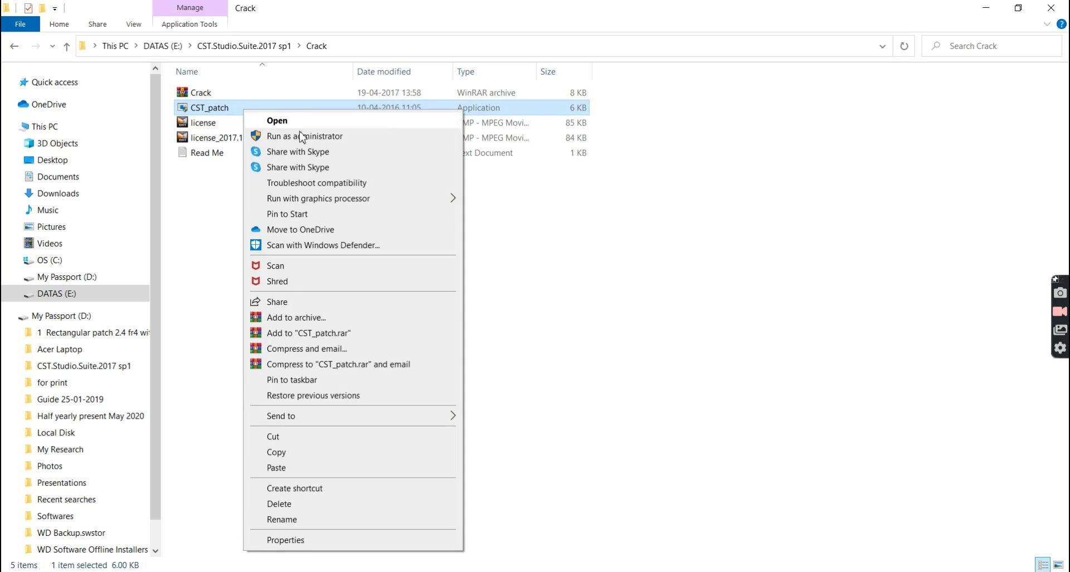
left_click(311, 453)
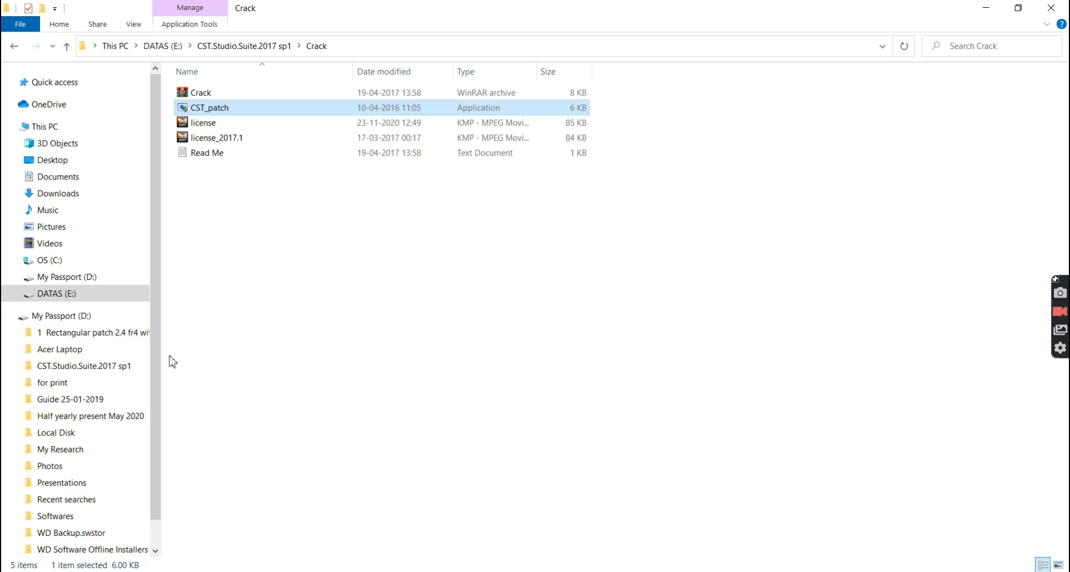
left_click(74, 262)
Paste CST_patch into C:\Program Files (x86)\CST STUDIO SUITE 2017.
double_click(252, 167)
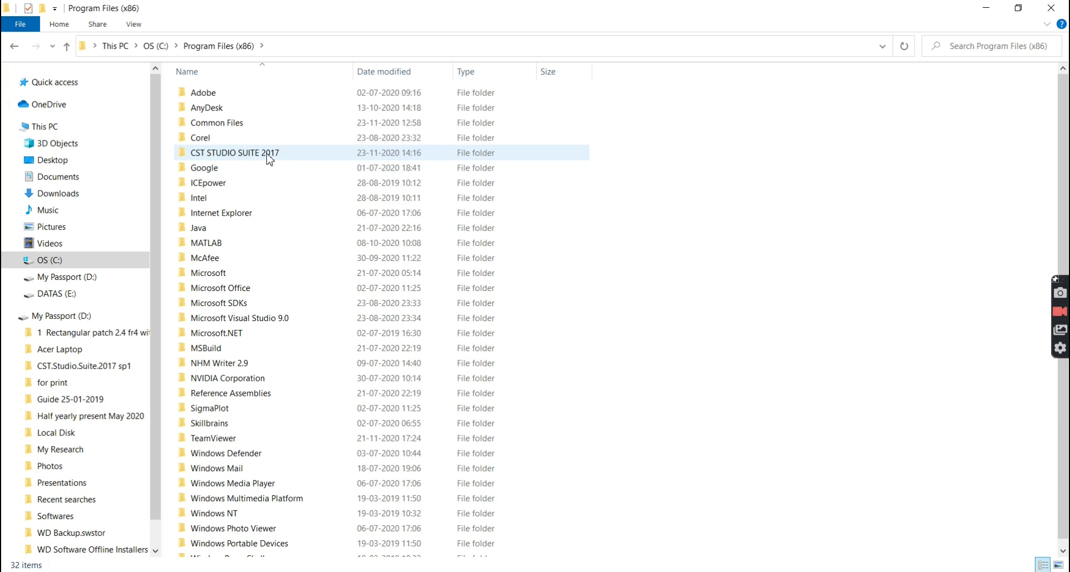
double_click(269, 158)
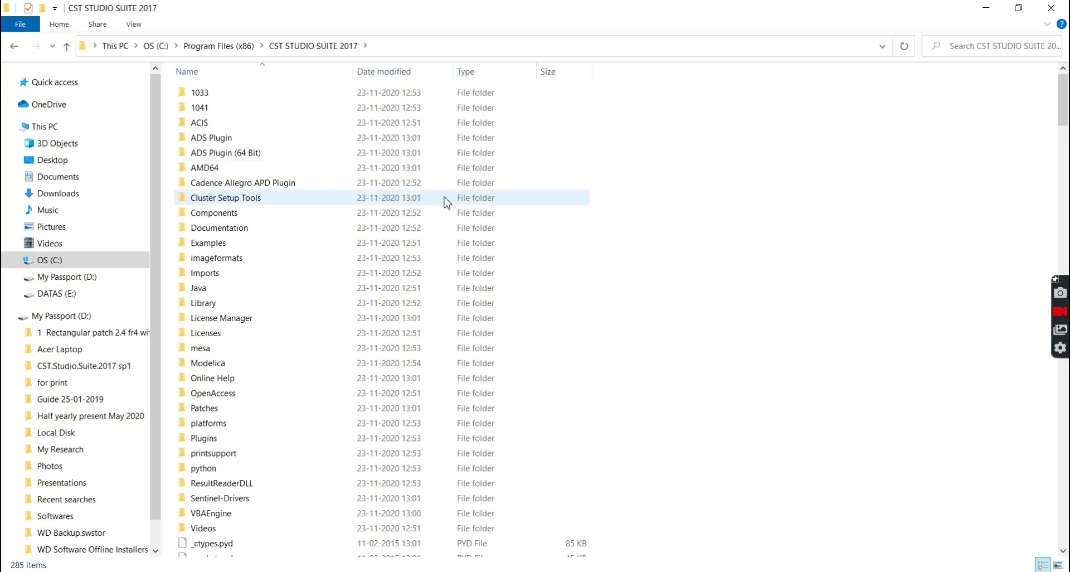
right_click(681, 230)
left_click(734, 330)
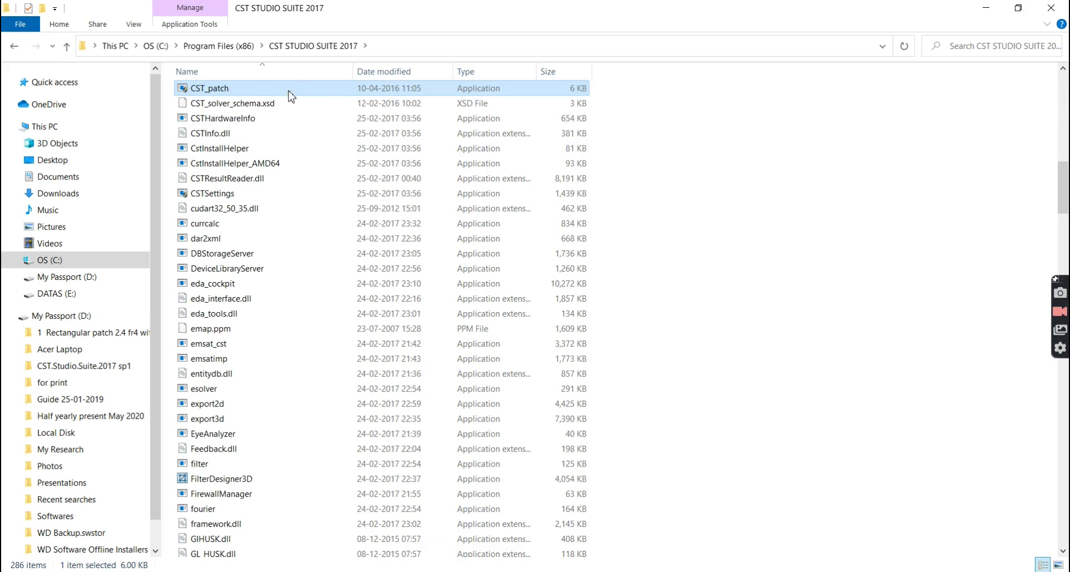
Run CST_patch as administrator and dismiss the compatibility warning.
mouse_move(209, 88)
right_click(257, 87)
left_click(299, 113)
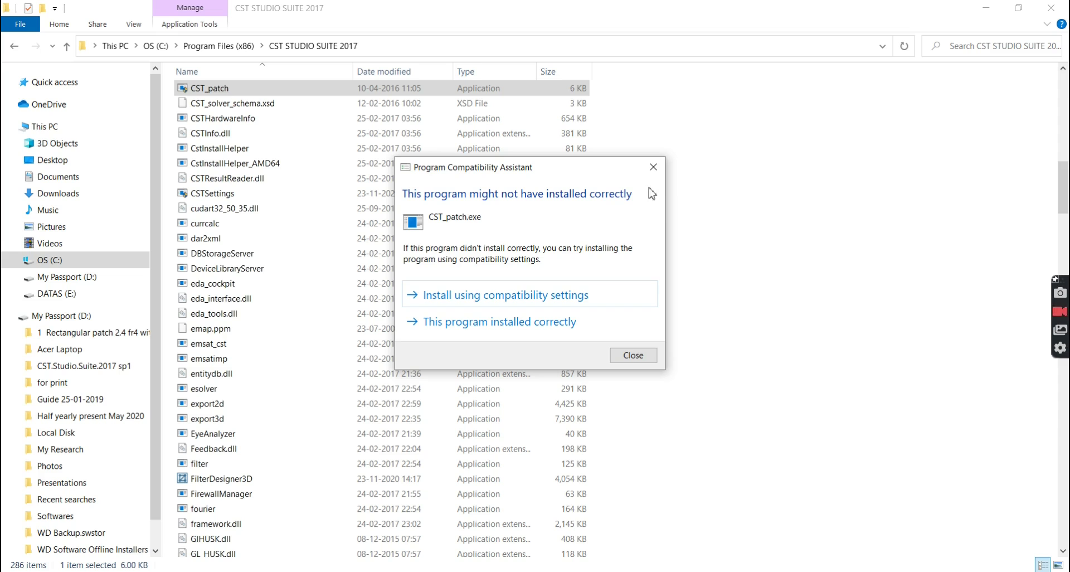
left_click(654, 168)
Launch CST STUDIO SUITE 2017 from the Windows search for 'cst'.
key("super")
type("cst")
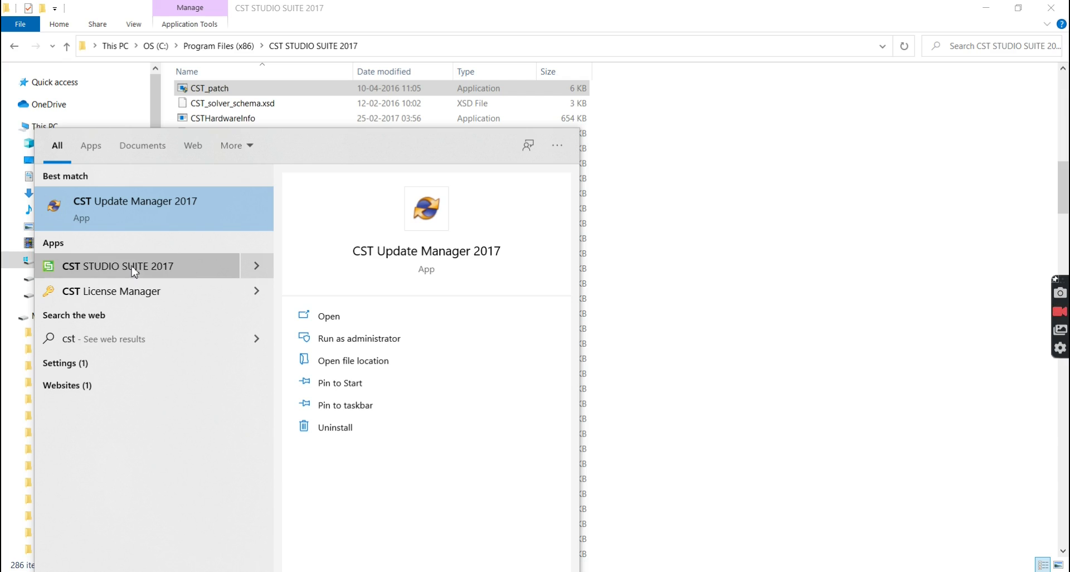
left_click(135, 271)
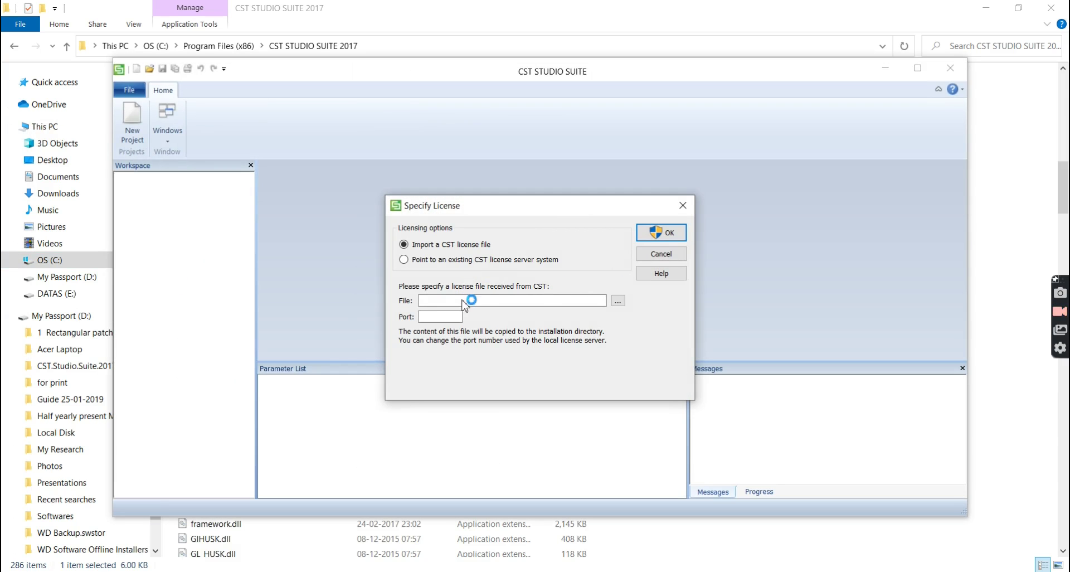
Specify E:\CST.Studio.Suite.2017 sp1\Crack\license.dat as the license file and accept it.
left_click(617, 301)
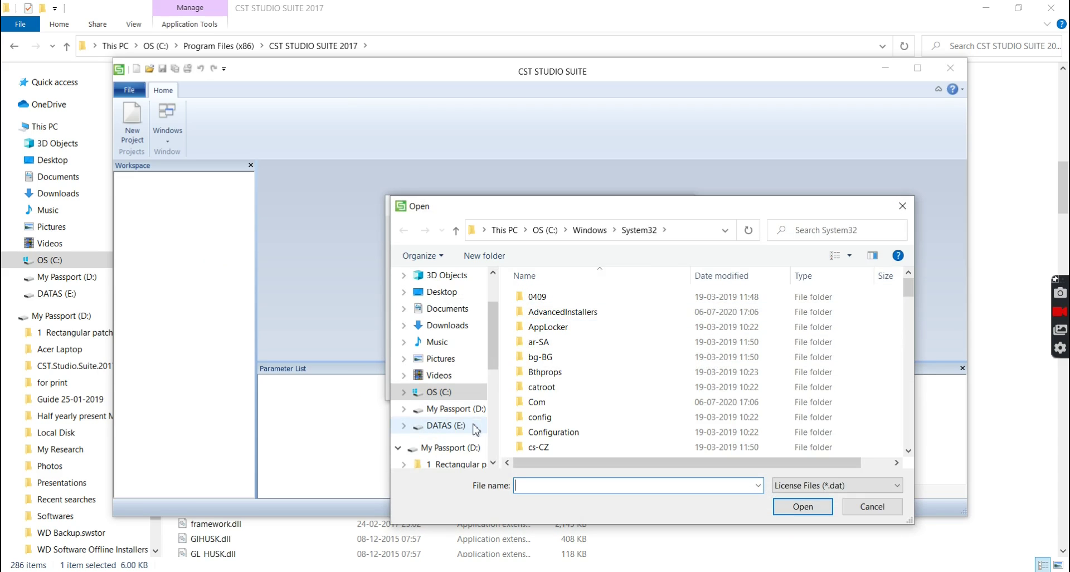
left_click(463, 431)
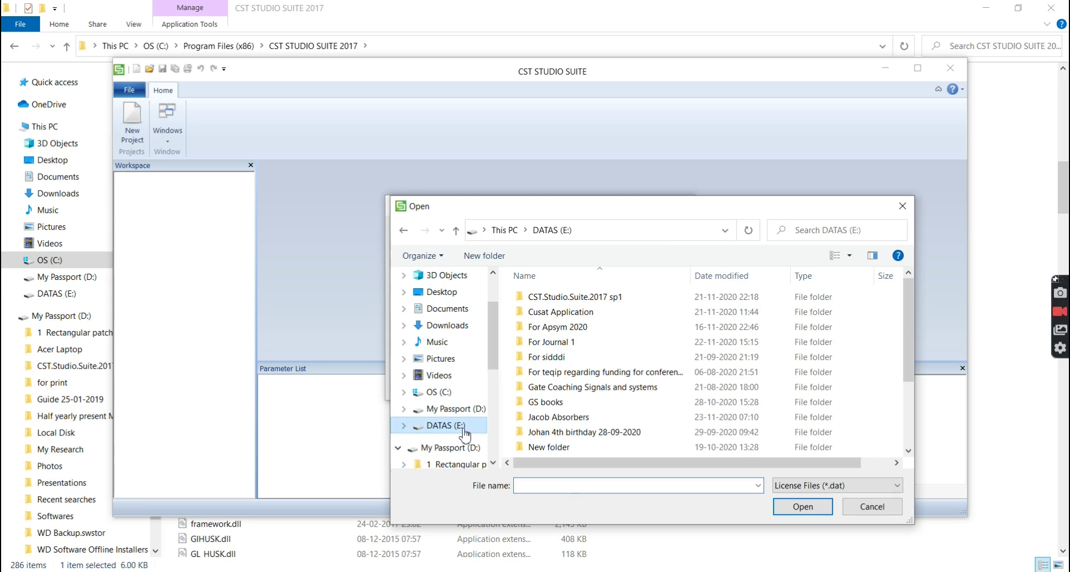
double_click(552, 298)
left_click(558, 301)
left_click(785, 510)
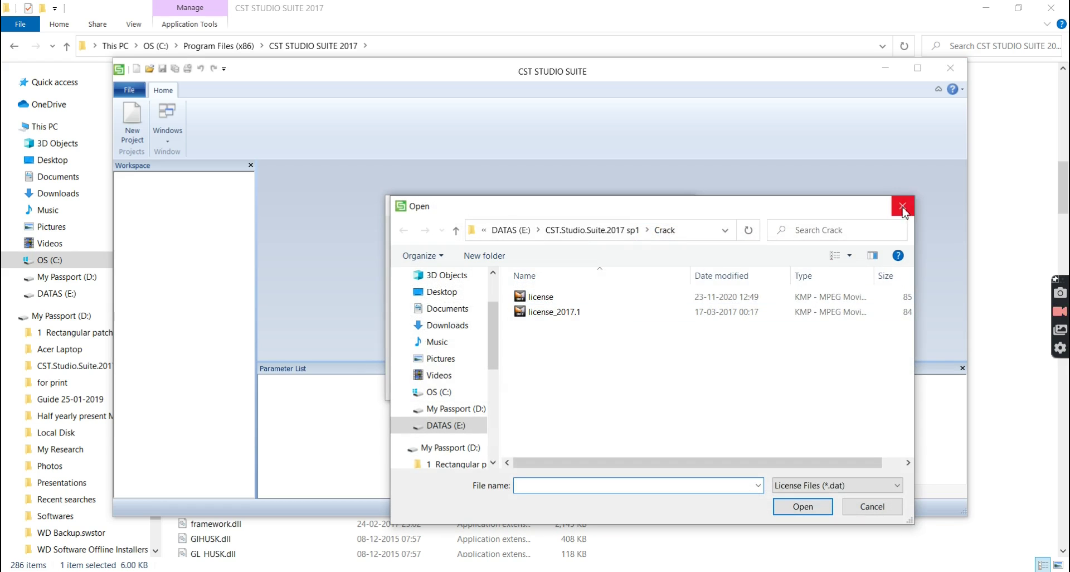
left_click(902, 205)
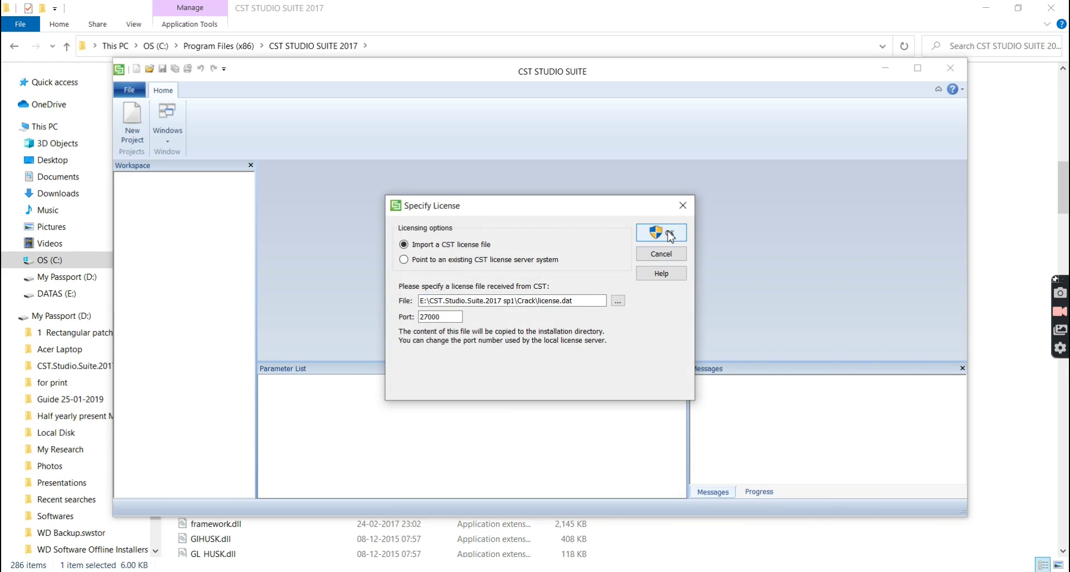
left_click(671, 236)
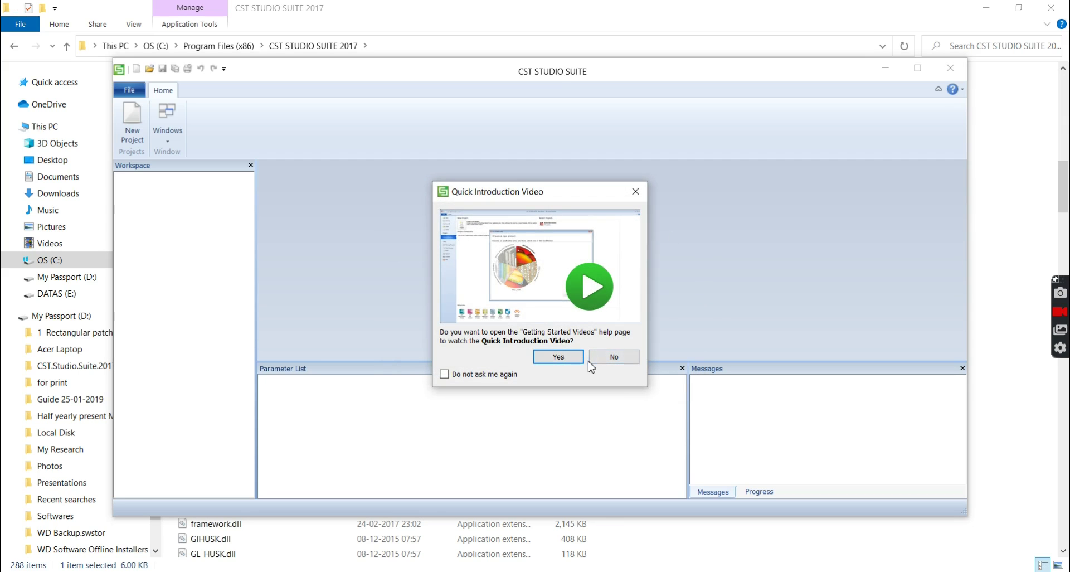
Close the Quick Introduction Video prompt and choose New Template.
left_click(635, 192)
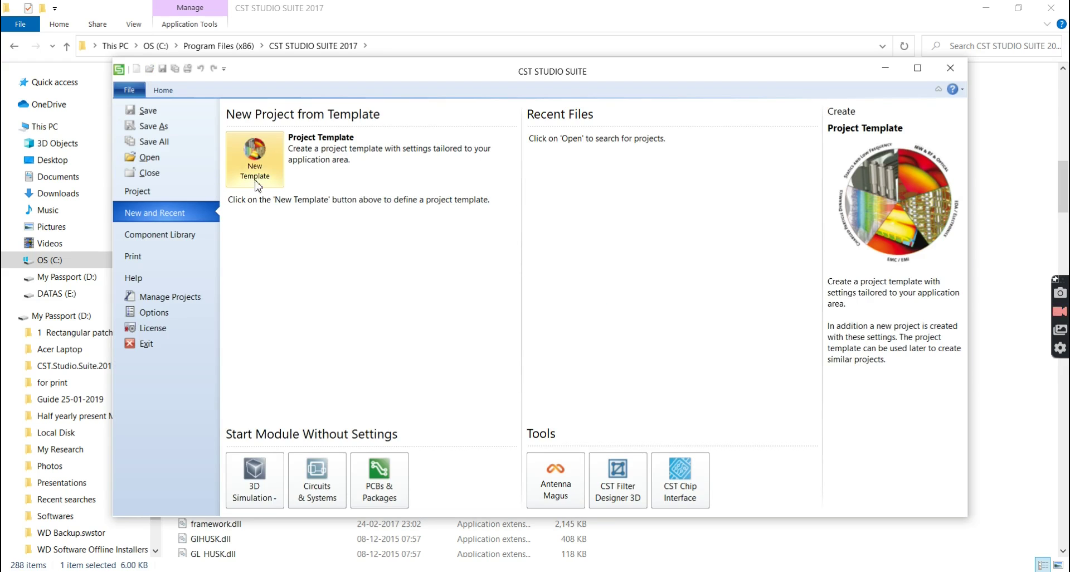
left_click(262, 175)
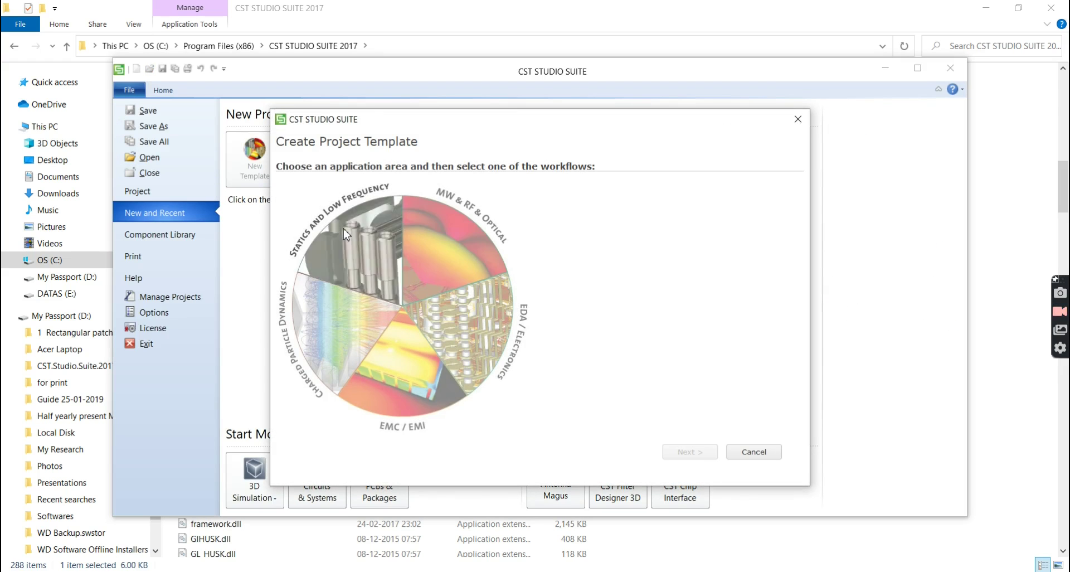